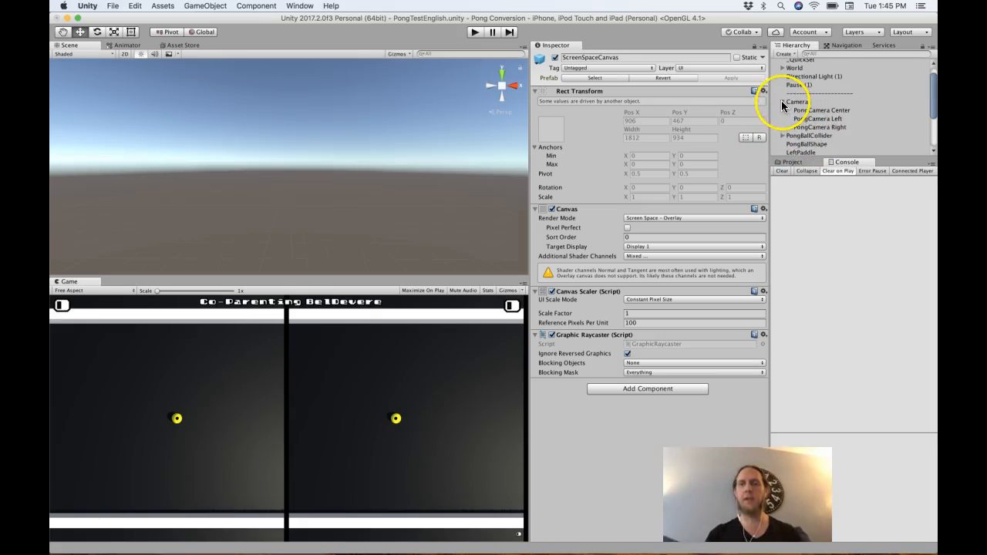
Collapse the Cameras group and examine the settings of the ScreenSpaceCanvas object
{"action": "left_click", "coordinate": [783, 103]}
{"action": "scroll", "coordinate": [805, 123], "scroll_direction": "down", "scroll_amount": 2}
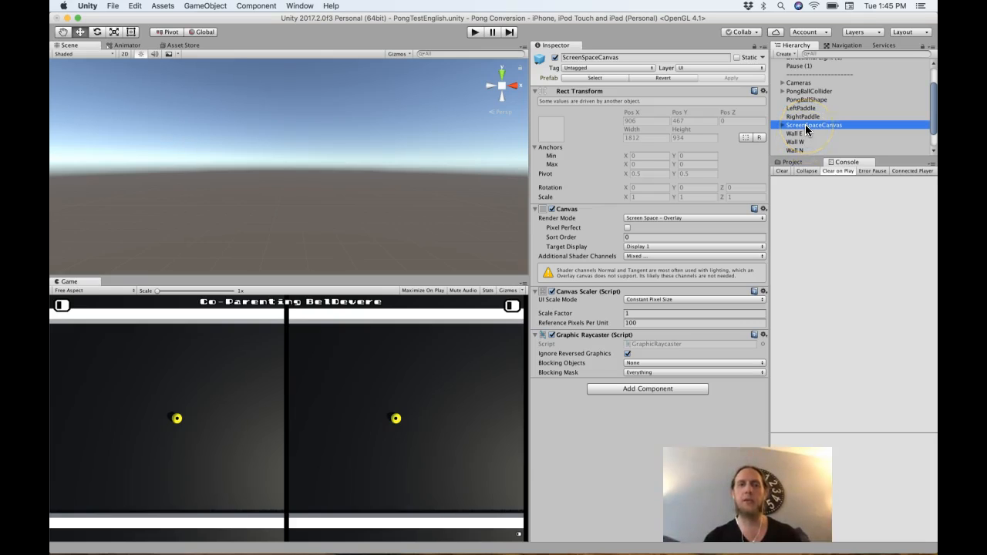
{"action": "left_click", "coordinate": [805, 124]}
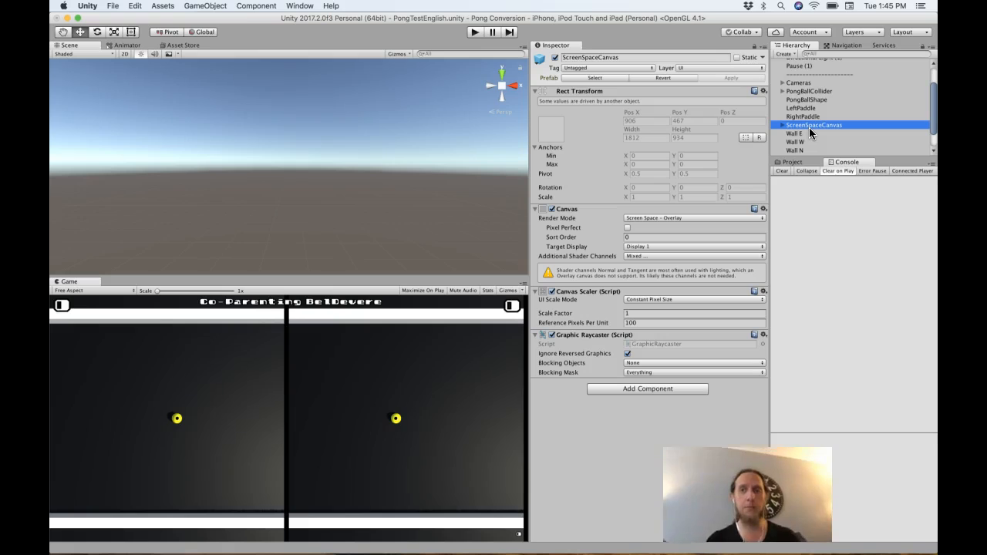
{"action": "key", "text": "Right"}
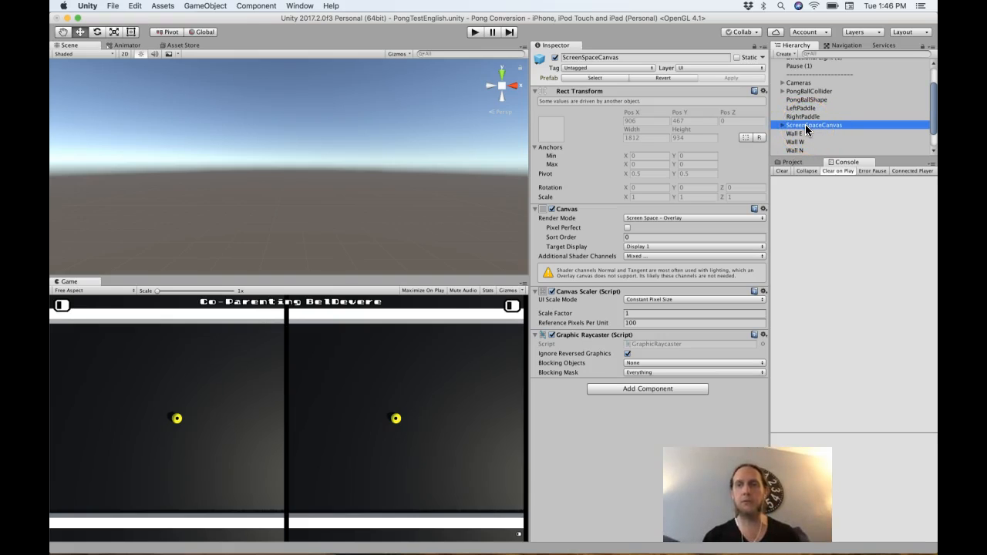
Create an empty game object in the scene and name it WorldSpaceGUI
{"action": "scroll", "coordinate": [805, 124], "scroll_direction": "down", "scroll_amount": 2}
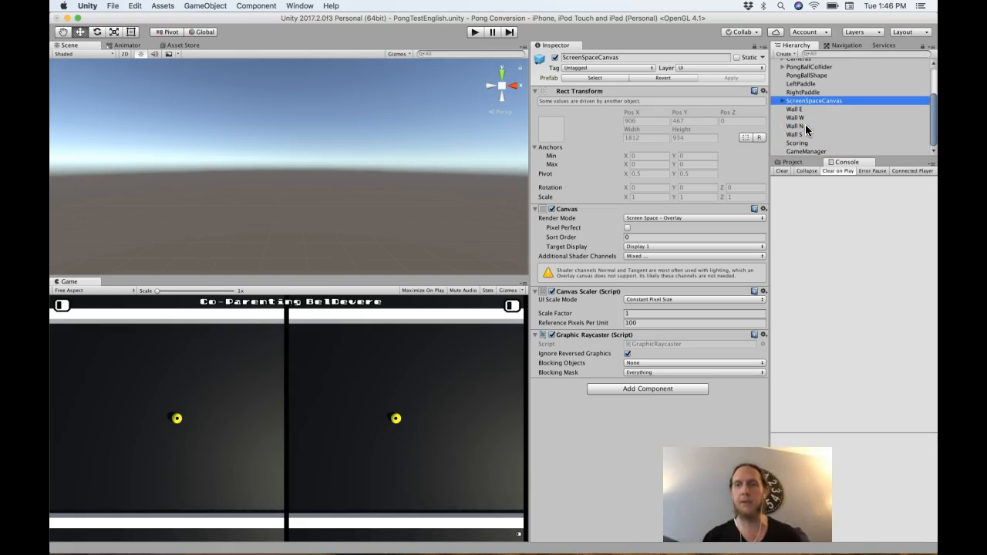
{"action": "left_click", "coordinate": [786, 55]}
{"action": "left_click", "coordinate": [793, 67]}
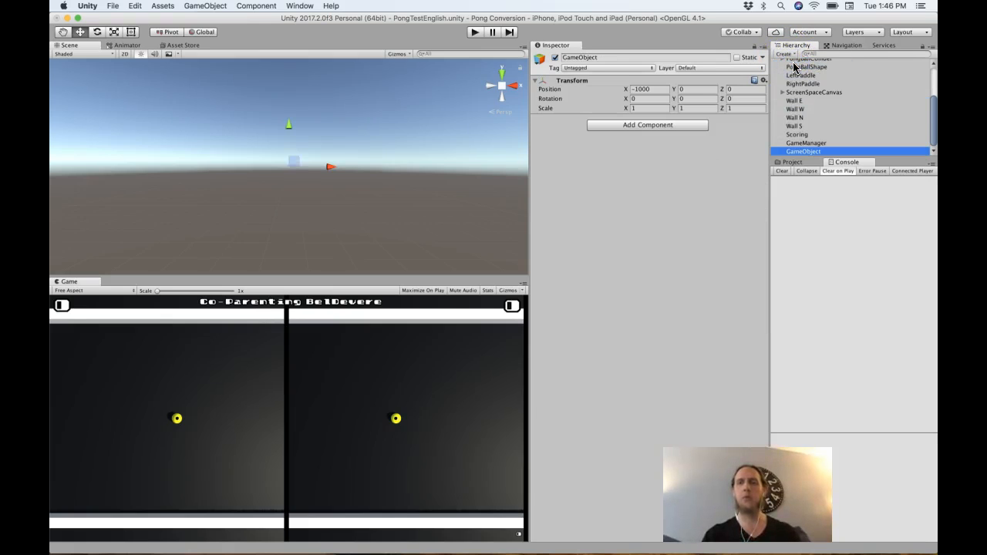
{"action": "key", "text": "t"}
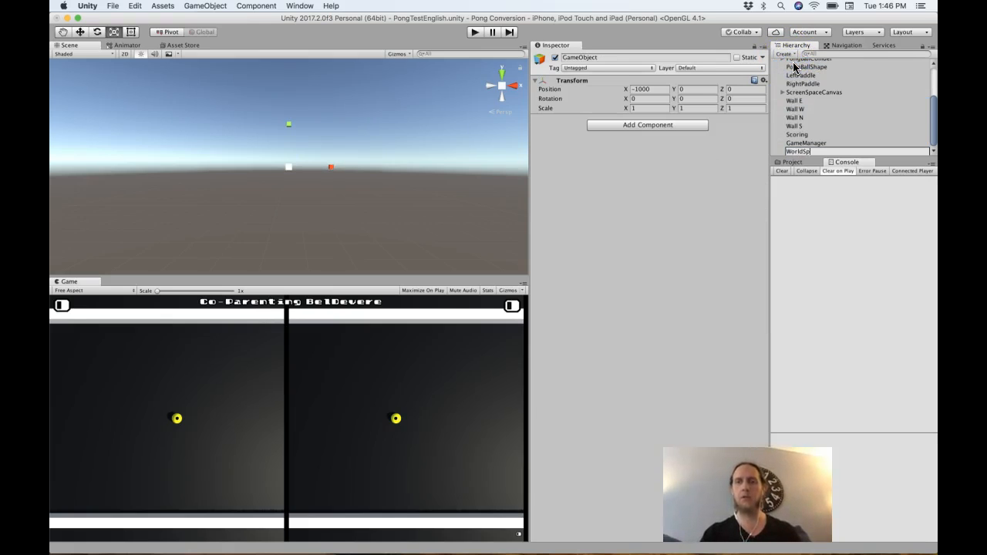
{"action": "type", "text": "WorldSpaceGUI"}
{"action": "key", "text": "Return"}
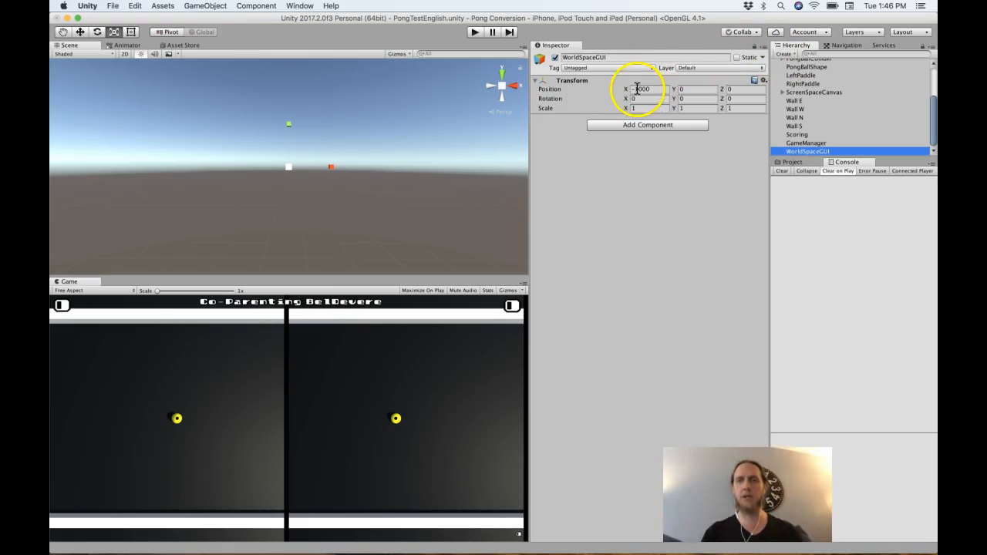
Duplicate ScreenSpaceCanvas, nest the copy under WorldSpaceGUI and set the copy's render mode to World Space
{"action": "left_click", "coordinate": [810, 91]}
{"action": "key", "text": "super+d"}
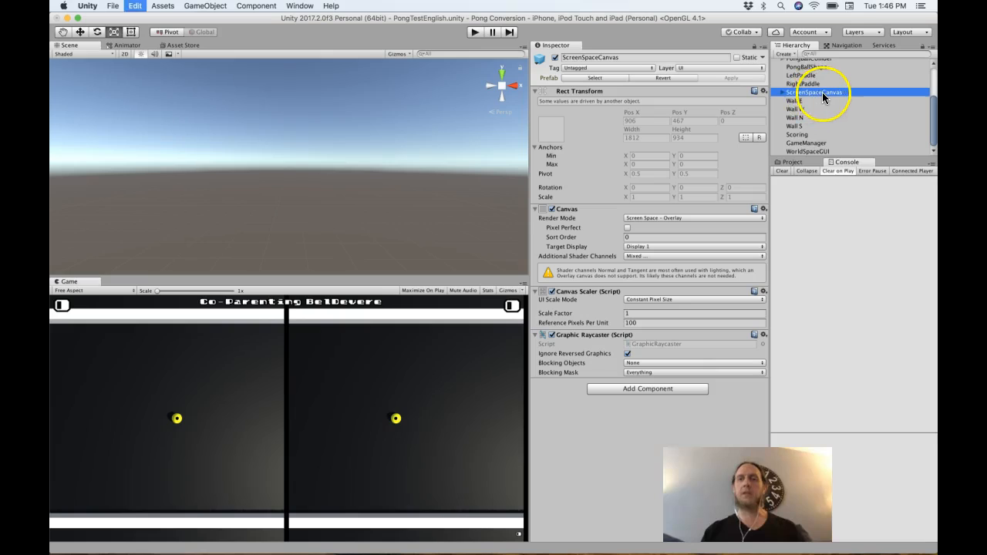
{"action": "left_click_drag", "start_coordinate": [806, 145], "coordinate": [804, 145]}
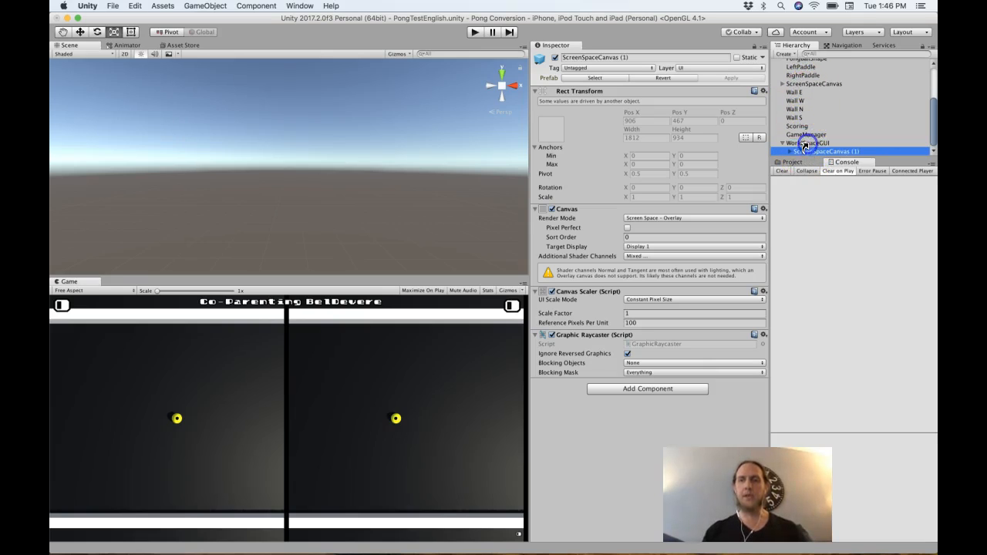
{"action": "left_click", "coordinate": [673, 219]}
{"action": "left_click", "coordinate": [668, 237]}
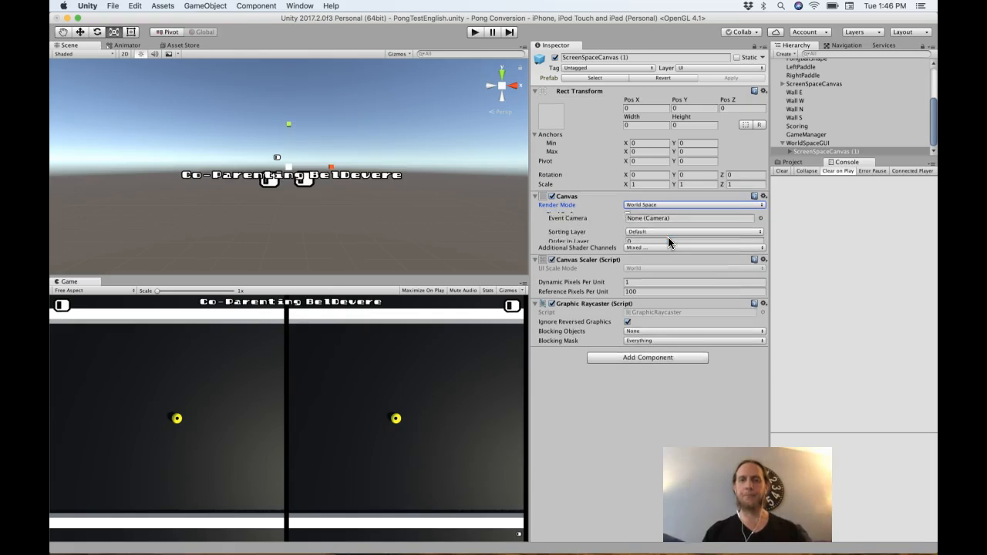
Duplicate PongCamera Left and PongCamera Right and nest both copies under WorldSpaceGUI
{"action": "scroll", "coordinate": [793, 92], "scroll_direction": "up", "scroll_amount": 3}
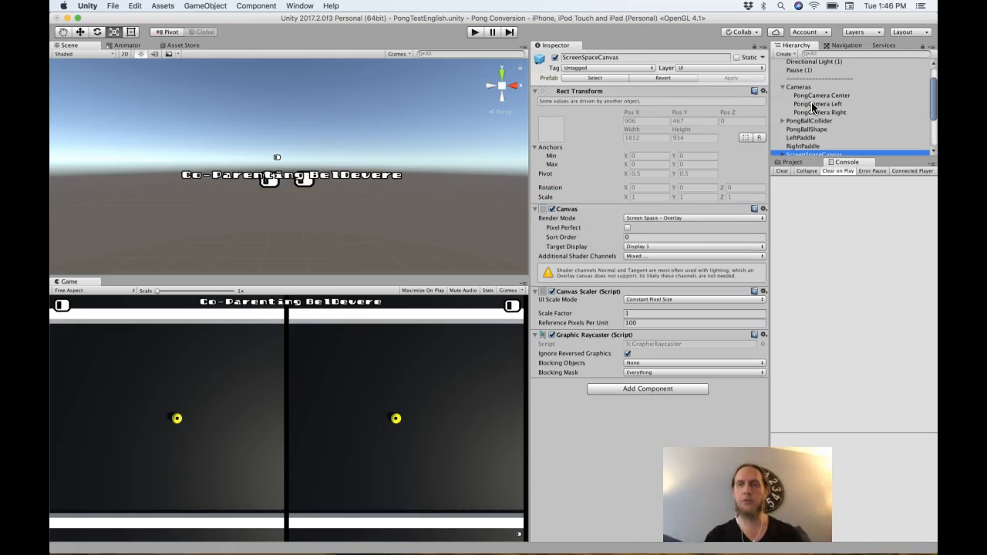
{"action": "left_click", "coordinate": [813, 104]}
{"action": "left_click", "coordinate": [818, 112], "text": "shift"}
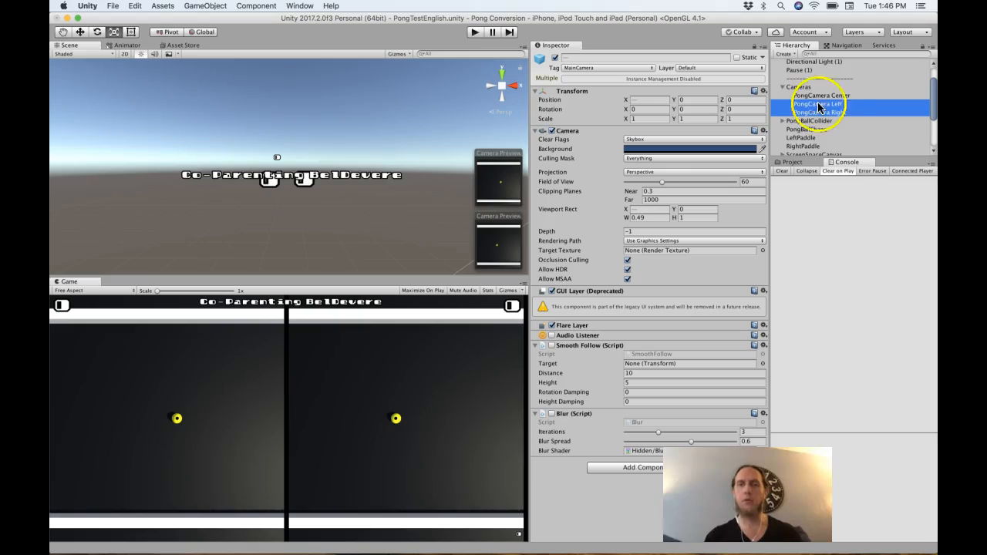
{"action": "key", "text": "cmd+d"}
{"action": "left_click_drag", "start_coordinate": [815, 123], "coordinate": [816, 149]}
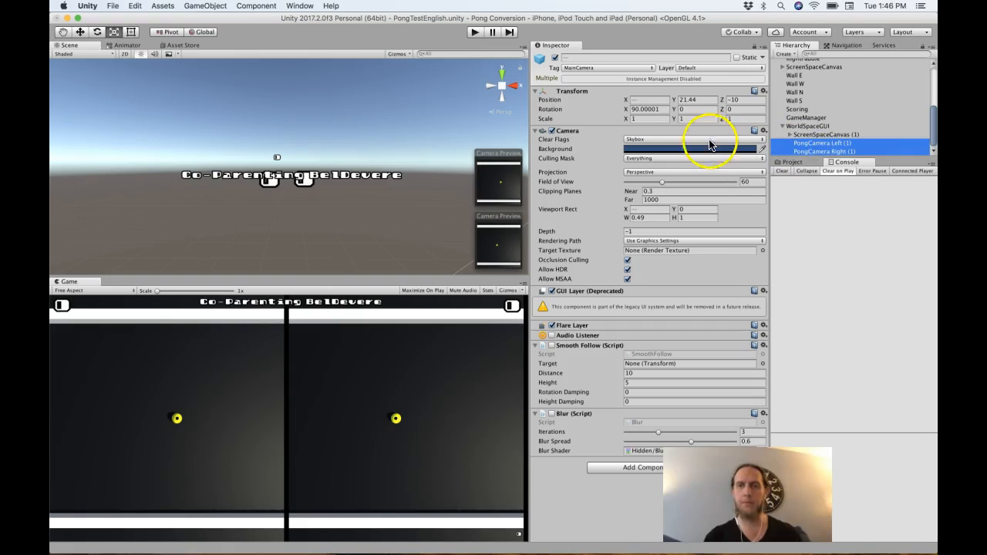
Set the culling mask of both duplicated cameras to the UI layer only
{"action": "left_click", "coordinate": [667, 161]}
{"action": "left_click", "coordinate": [660, 170]}
{"action": "left_click", "coordinate": [661, 164]}
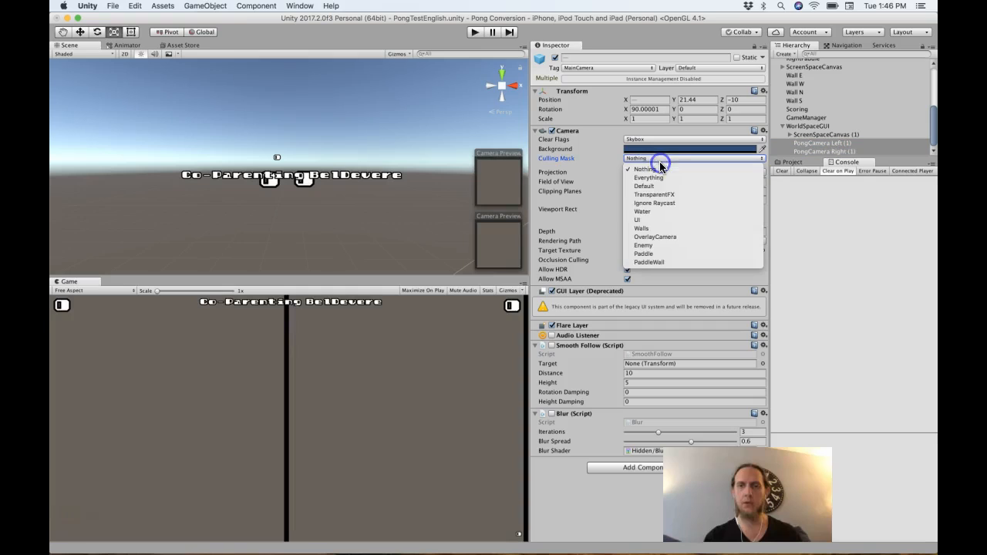
{"action": "left_click", "coordinate": [644, 220]}
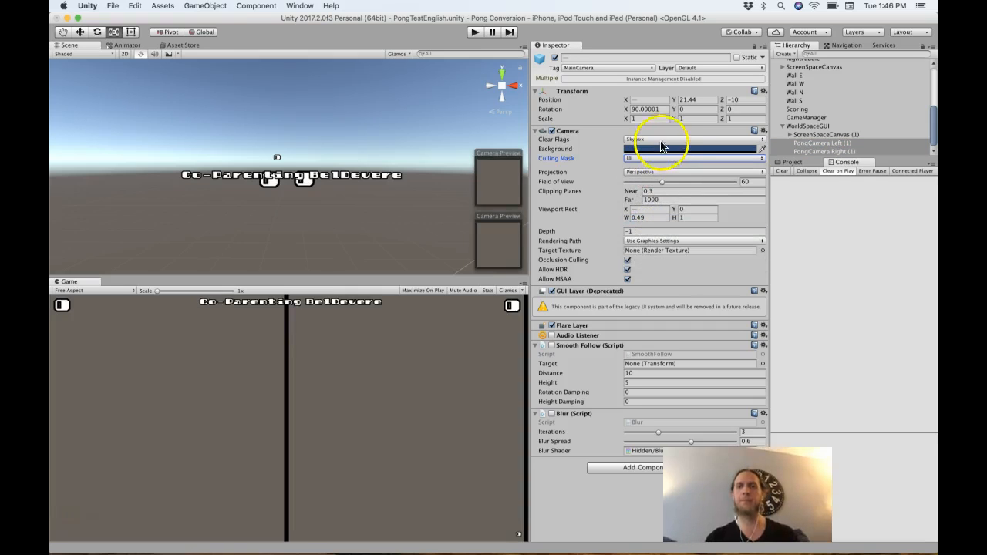
Set both duplicated cameras' clear flags to Don't Clear and their depth to 1
{"action": "left_click", "coordinate": [656, 139]}
{"action": "left_click", "coordinate": [638, 212]}
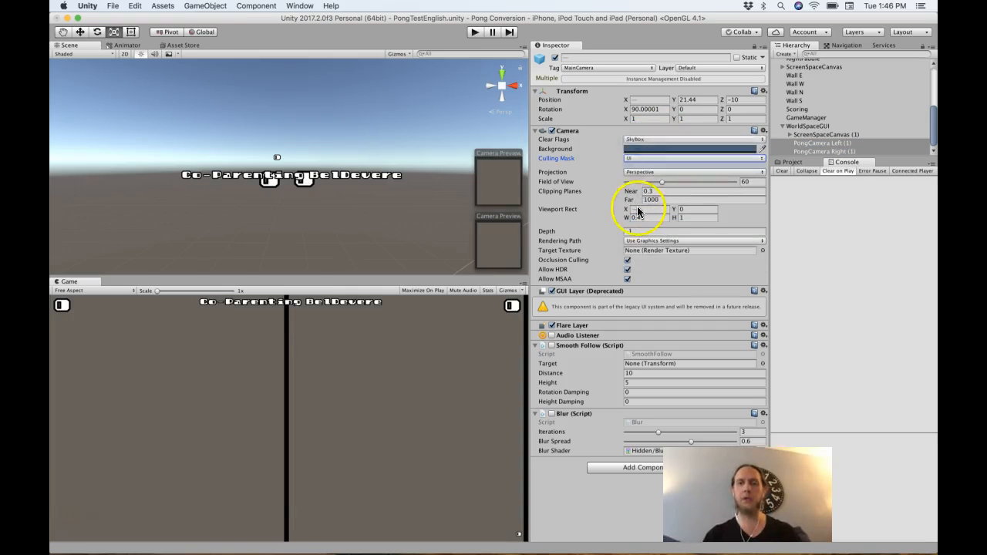
{"action": "left_click", "coordinate": [631, 222]}
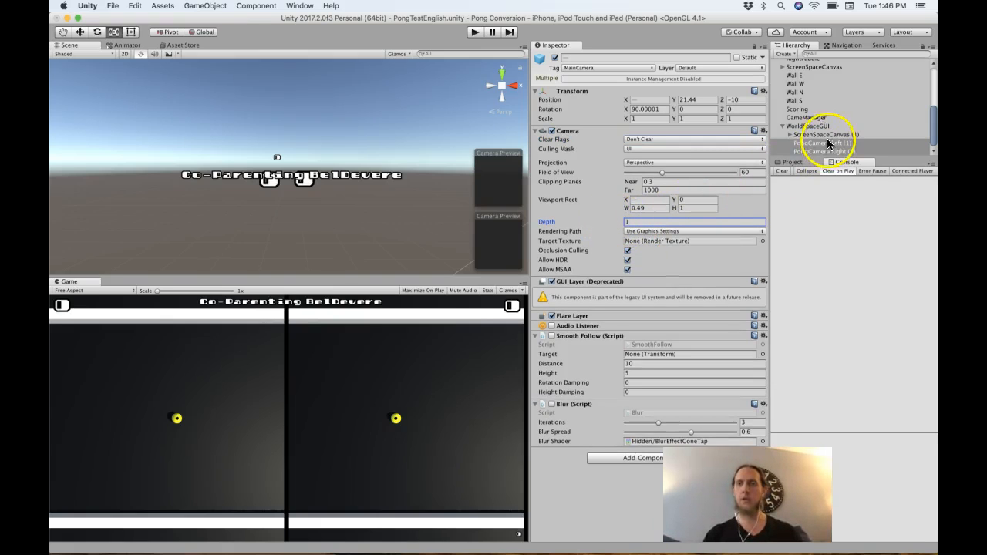
Disable the Canvas component on the original ScreenSpaceCanvas
{"action": "scroll", "coordinate": [806, 128], "scroll_direction": "up", "scroll_amount": 3}
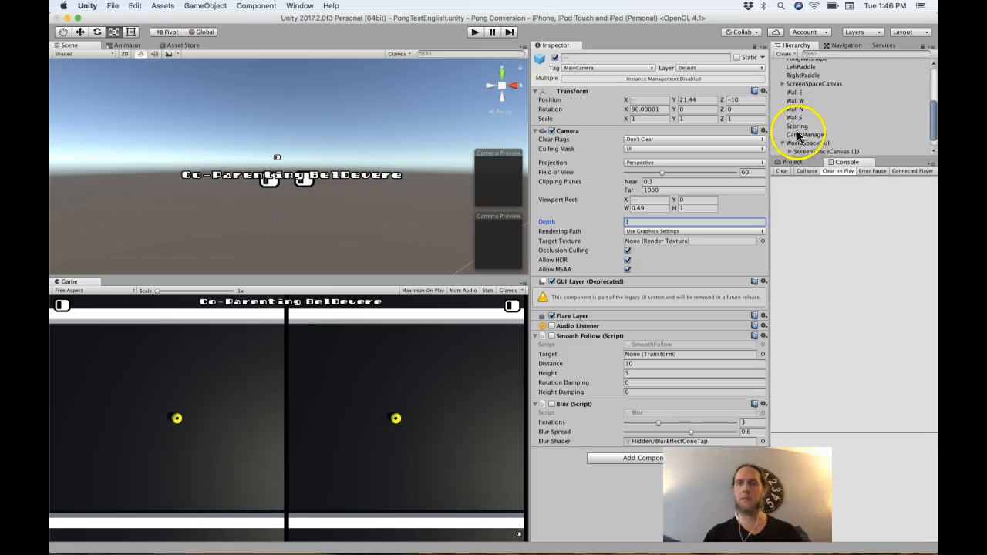
{"action": "left_click", "coordinate": [802, 121]}
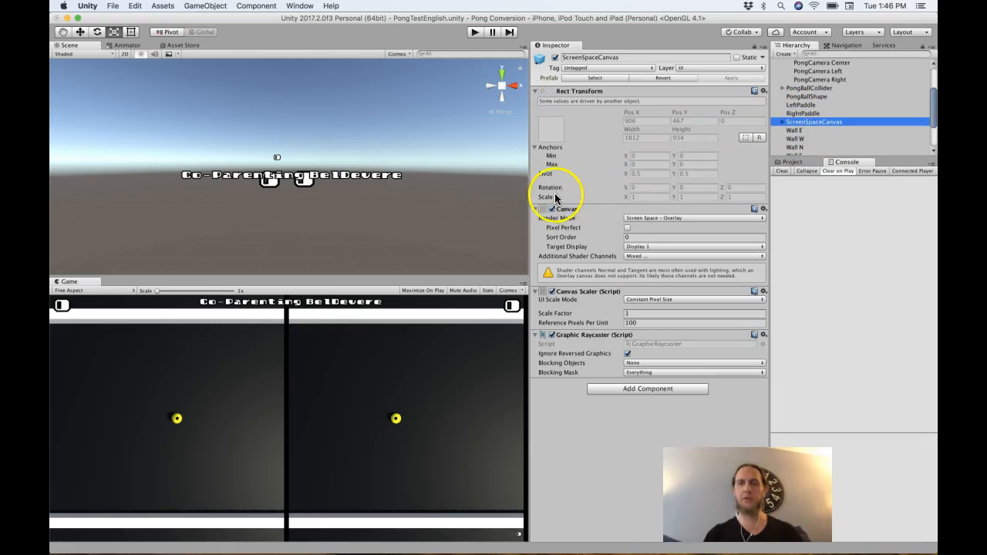
{"action": "left_click", "coordinate": [552, 209]}
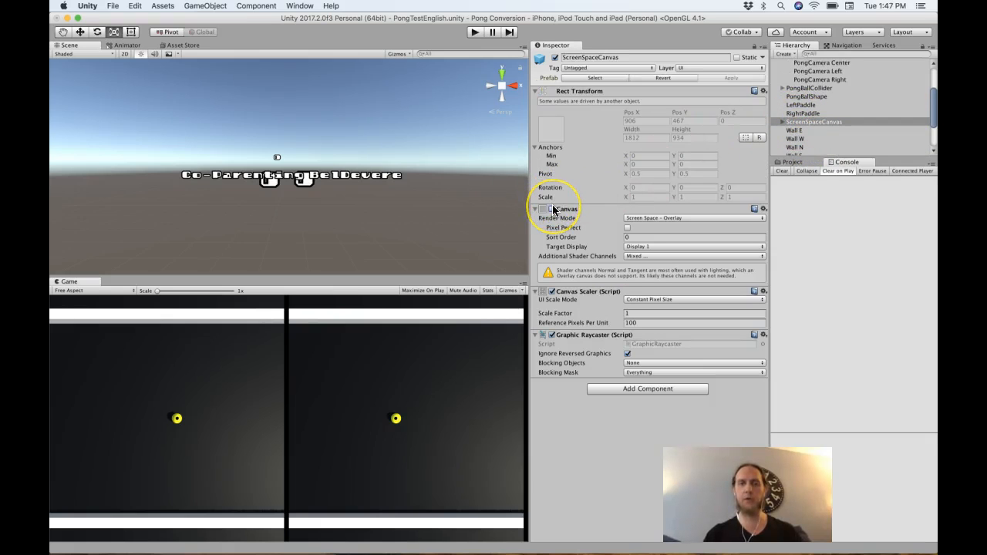
Frame the duplicated canvas in the scene and align PongCamera Left (1) and PongCamera Right (1) with that view
{"action": "scroll", "coordinate": [817, 139], "scroll_direction": "down", "scroll_amount": 3}
{"action": "left_click", "coordinate": [817, 143]}
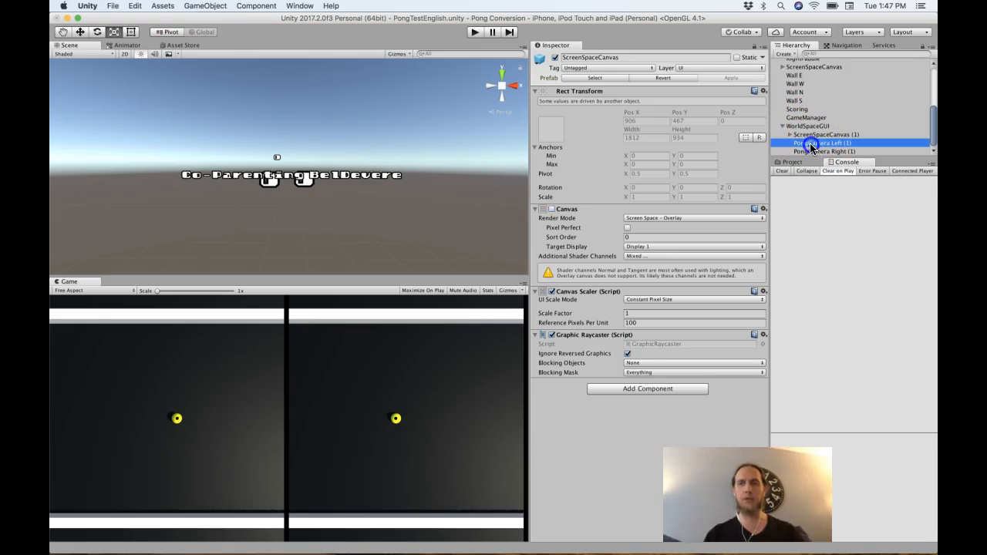
{"action": "left_click", "coordinate": [819, 152], "text": "shift"}
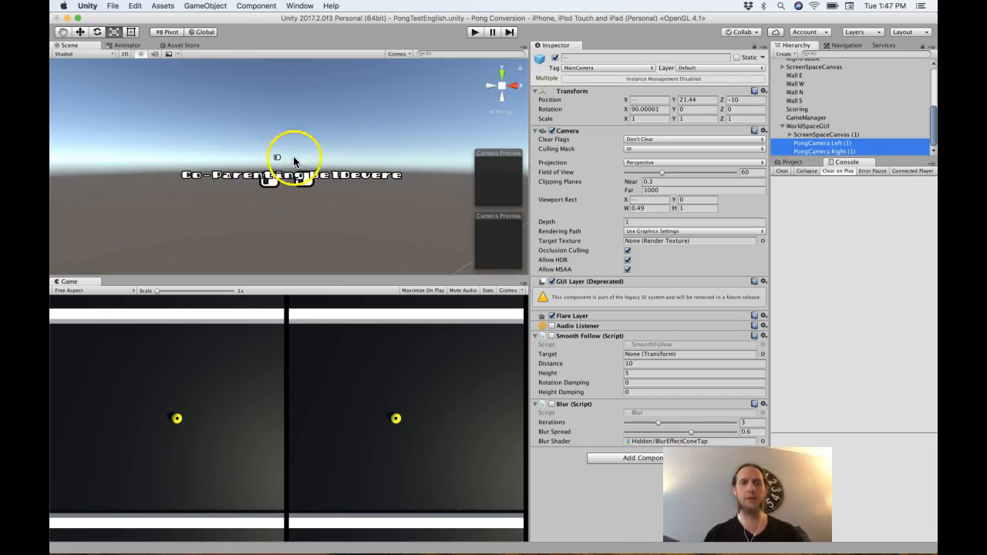
{"action": "left_click", "coordinate": [825, 134]}
{"action": "double_click", "coordinate": [825, 135]}
{"action": "scroll", "coordinate": [347, 160], "scroll_direction": "down", "scroll_amount": 5}
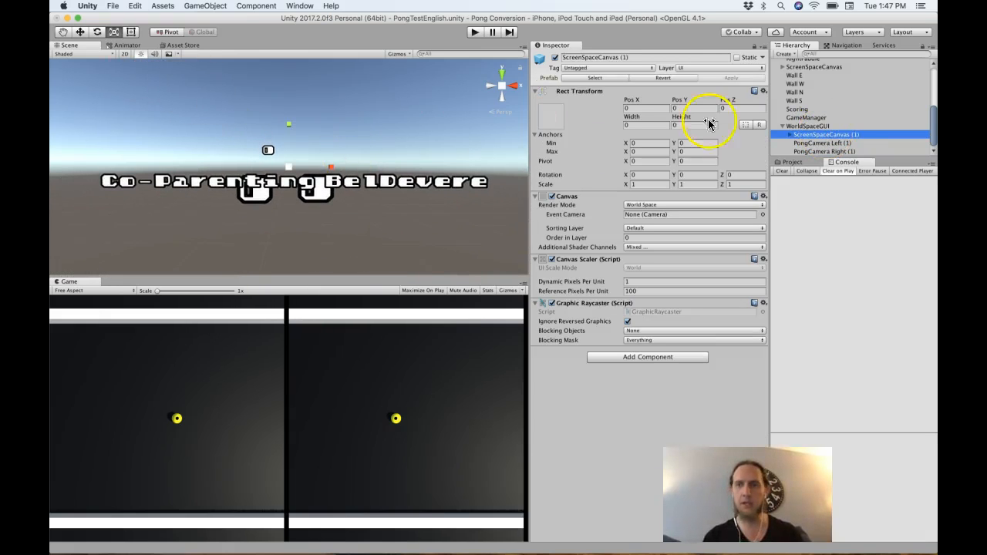
{"action": "left_click", "coordinate": [822, 143]}
{"action": "left_click", "coordinate": [816, 152], "text": "shift"}
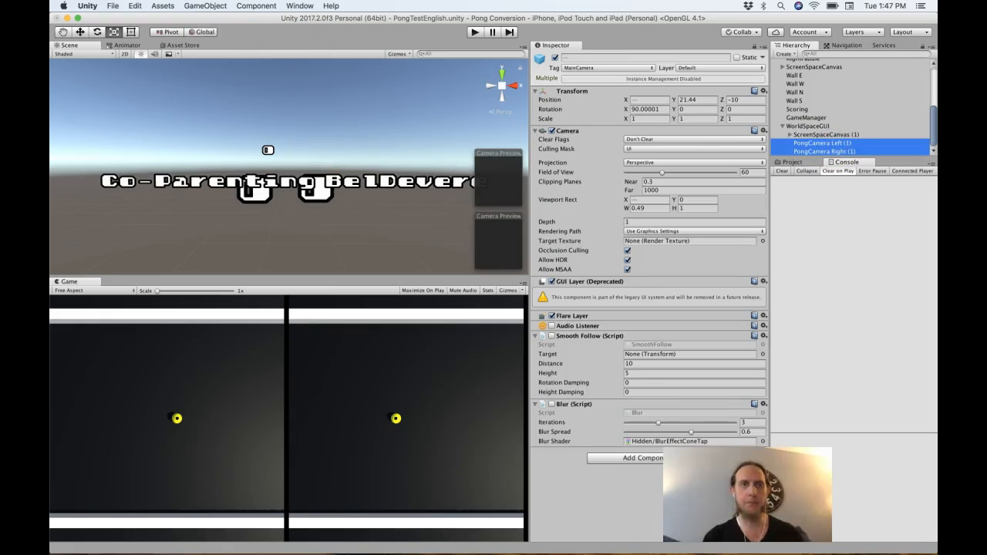
{"action": "left_click", "coordinate": [163, 5]}
{"action": "mouse_move", "coordinate": [205, 5]}
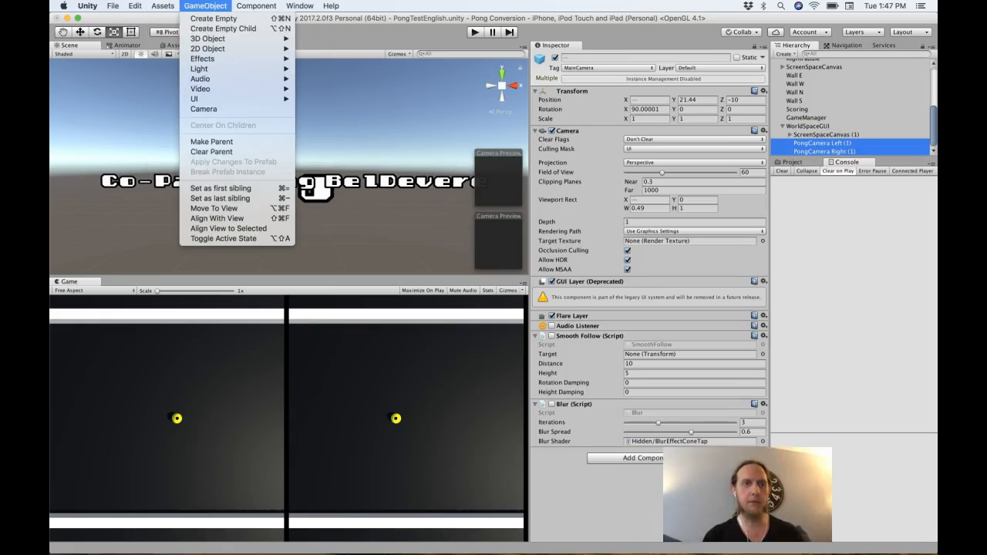
{"action": "left_click", "coordinate": [238, 221]}
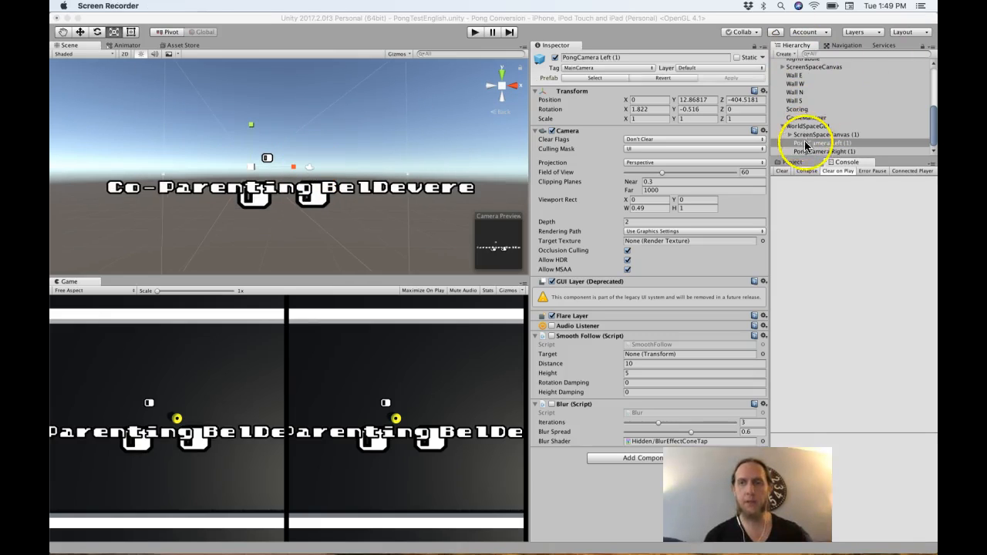
Check the depth of PongCamera Left (1) and the X position of PongCamera Right (1)
{"action": "left_click", "coordinate": [806, 144]}
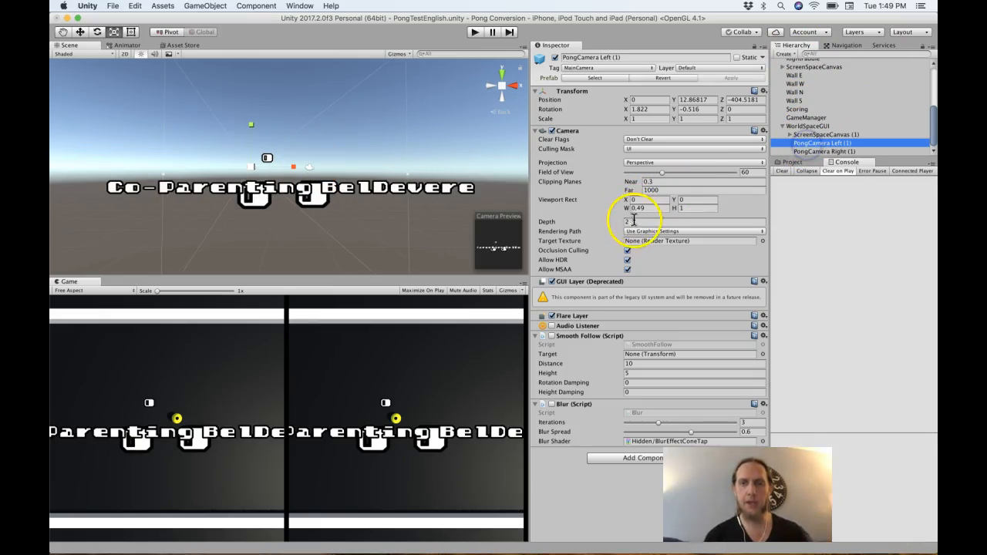
{"action": "left_click", "coordinate": [627, 221]}
{"action": "left_click", "coordinate": [818, 151]}
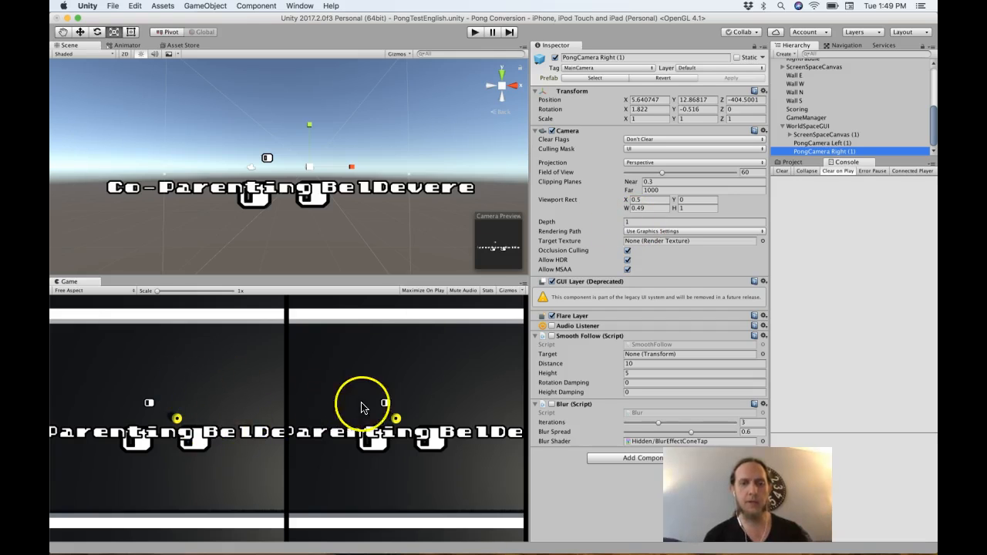
{"action": "left_click", "coordinate": [644, 100]}
Align PongCamera Left (1) and PongCamera Right (1) with the current scene view again
{"action": "left_click", "coordinate": [815, 144]}
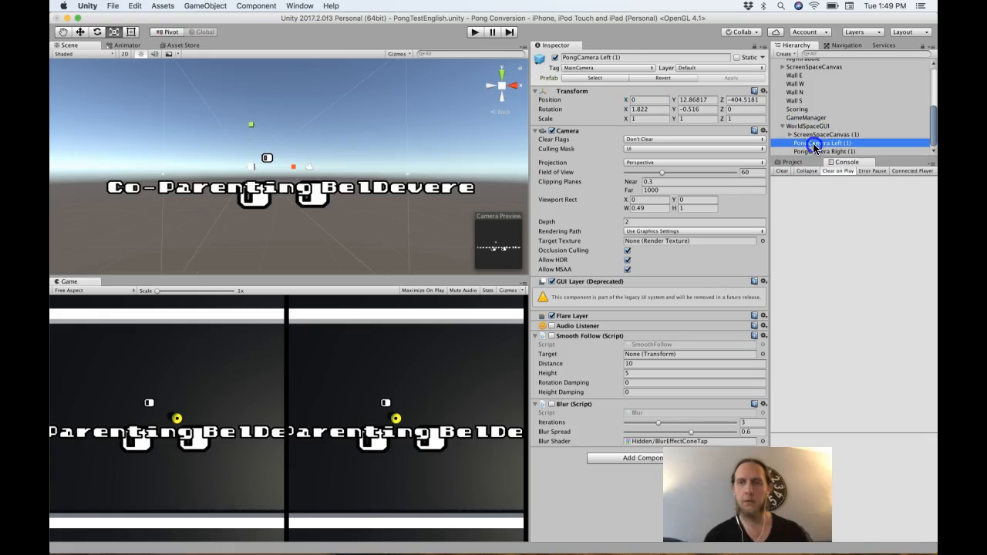
{"action": "left_click", "coordinate": [813, 151], "text": "shift"}
{"action": "left_click", "coordinate": [204, 5]}
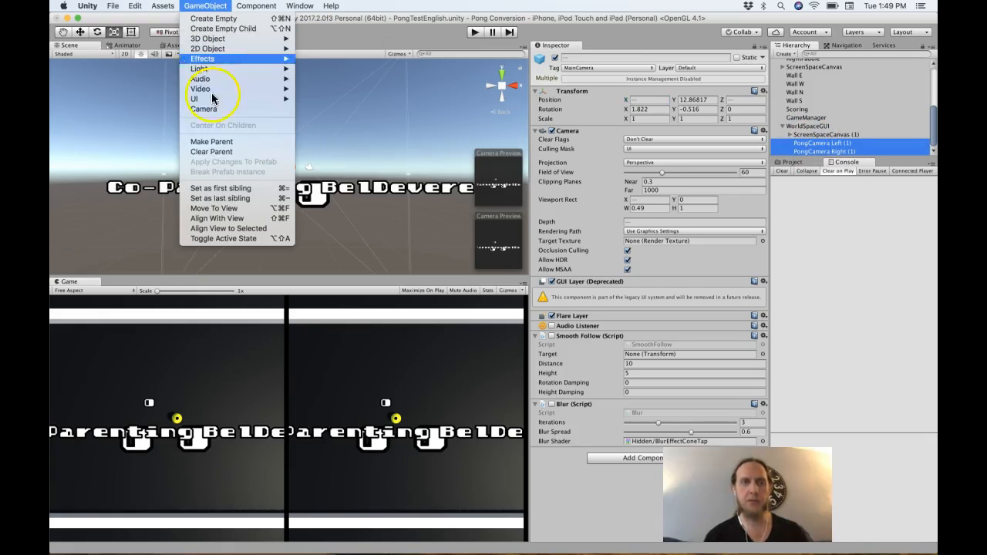
{"action": "left_click", "coordinate": [228, 222]}
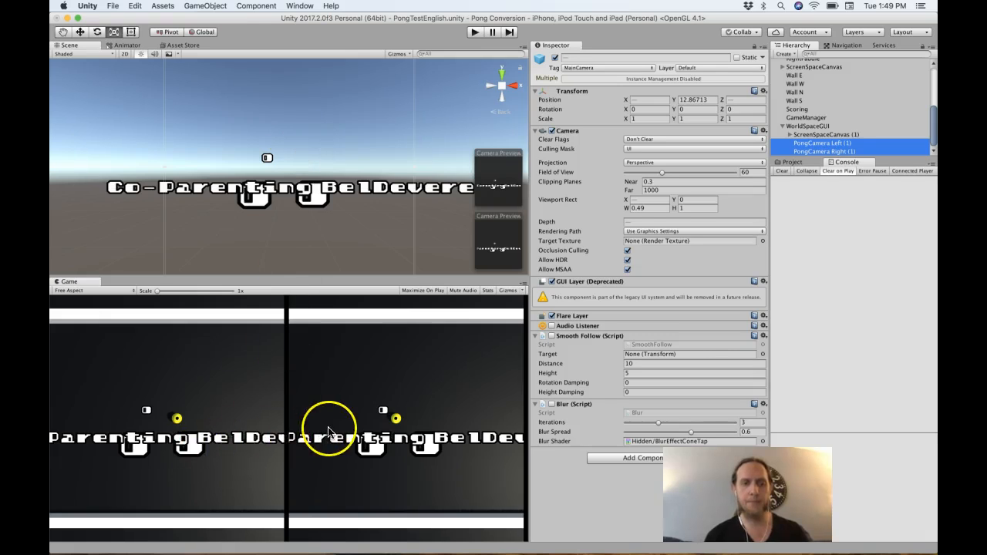
Rename the duplicated ScreenSpaceCanvas (1) under WorldSpaceGUI as WorldSpaceCanvas
{"action": "left_click", "coordinate": [820, 135]}
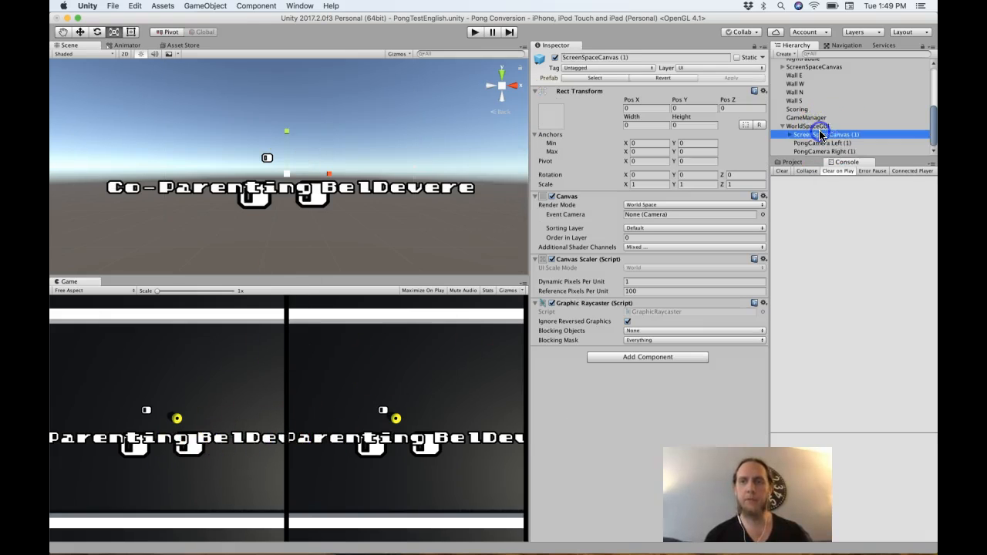
{"action": "left_click", "coordinate": [819, 134]}
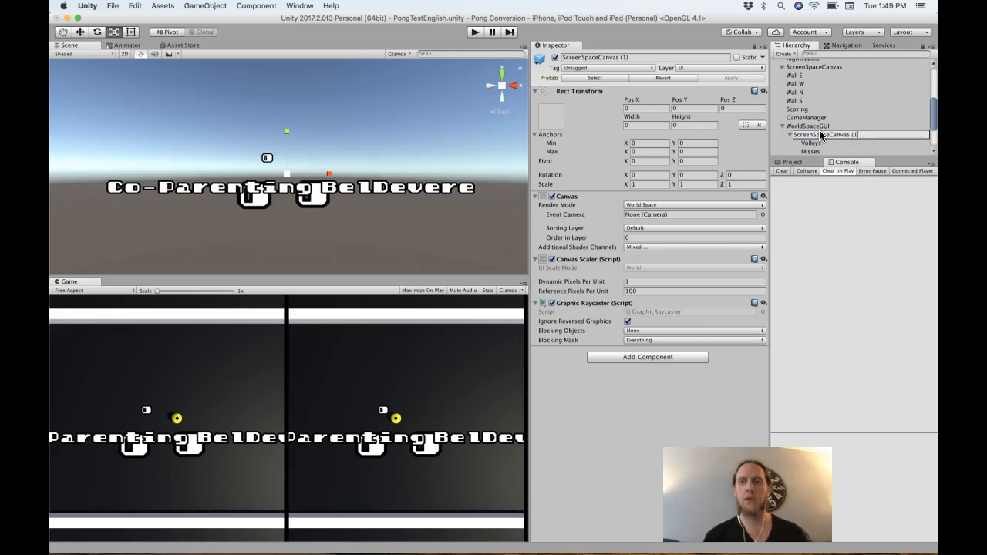
{"action": "key", "text": "Return"}
{"action": "left_click", "coordinate": [820, 135]}
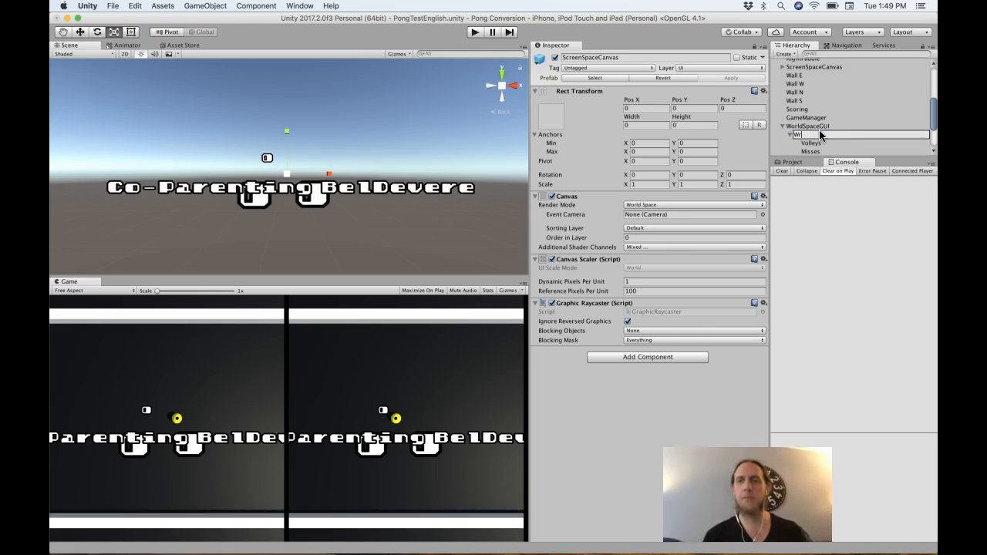
{"action": "type", "text": "WorldSpaceCa"}
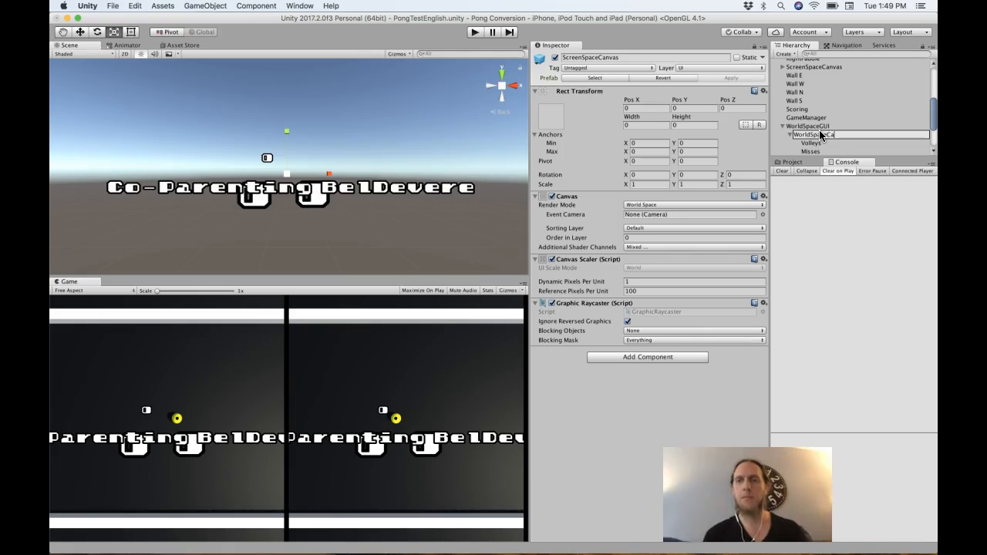
{"action": "type", "text": "nvas"}
{"action": "key", "text": "Return"}
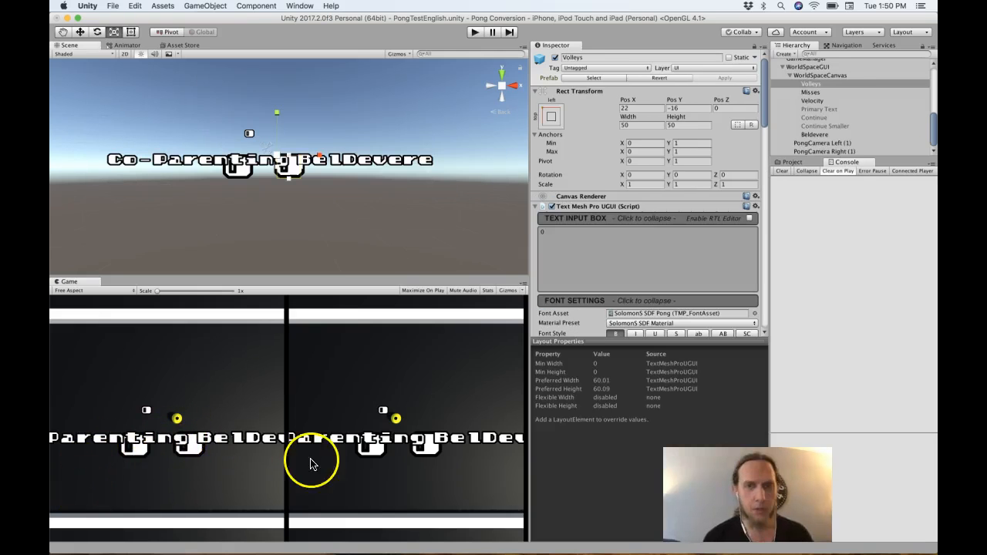
Move the Volleys counter to about X -219, Y 252 and the Misses counter to about X 242, Y 252, in the upper corners of each view
{"action": "left_click", "coordinate": [831, 85]}
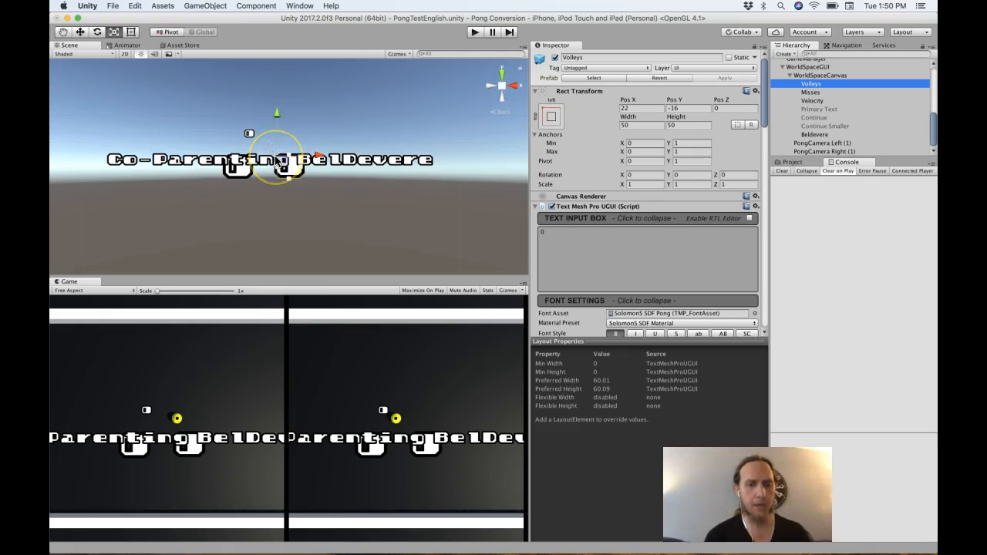
{"action": "key", "text": "w"}
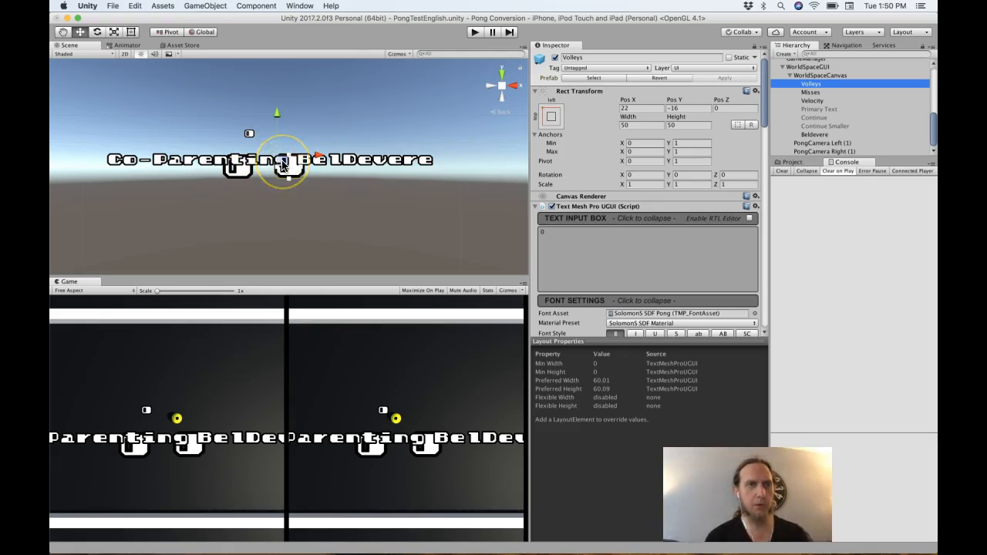
{"action": "left_click_drag", "start_coordinate": [283, 165], "coordinate": [168, 36]}
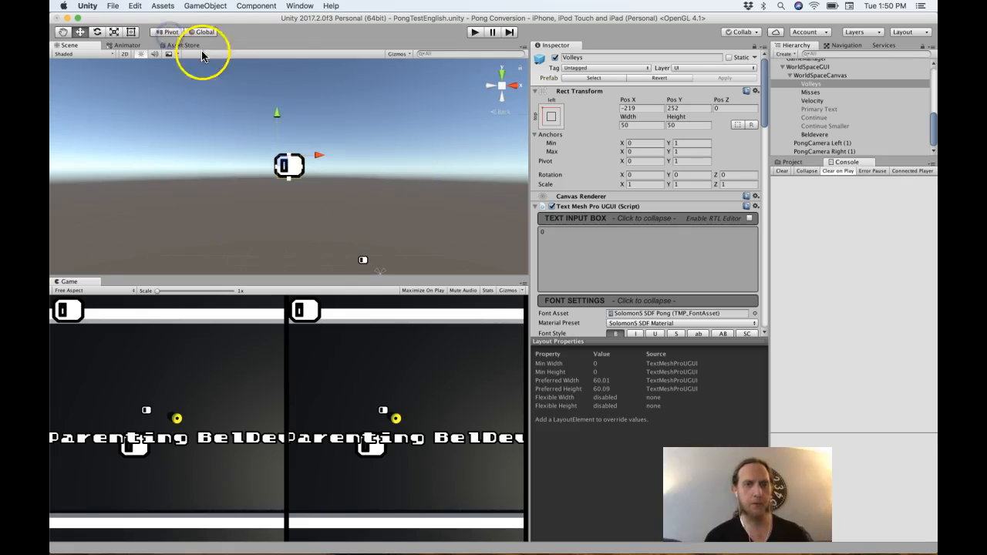
{"action": "left_click", "coordinate": [811, 91]}
{"action": "scroll", "coordinate": [363, 257], "scroll_direction": "down", "scroll_amount": 3}
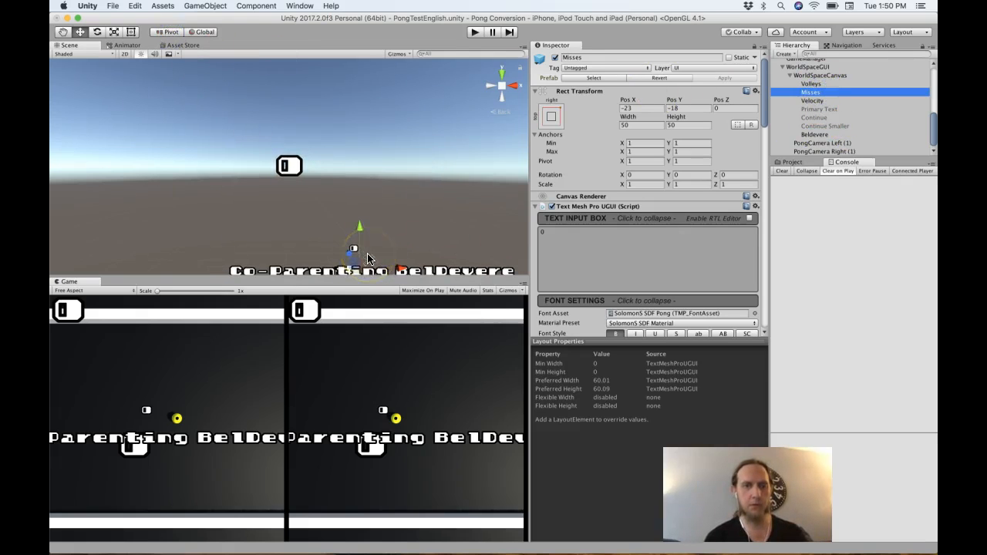
{"action": "left_click_drag", "start_coordinate": [353, 265], "coordinate": [462, 153]}
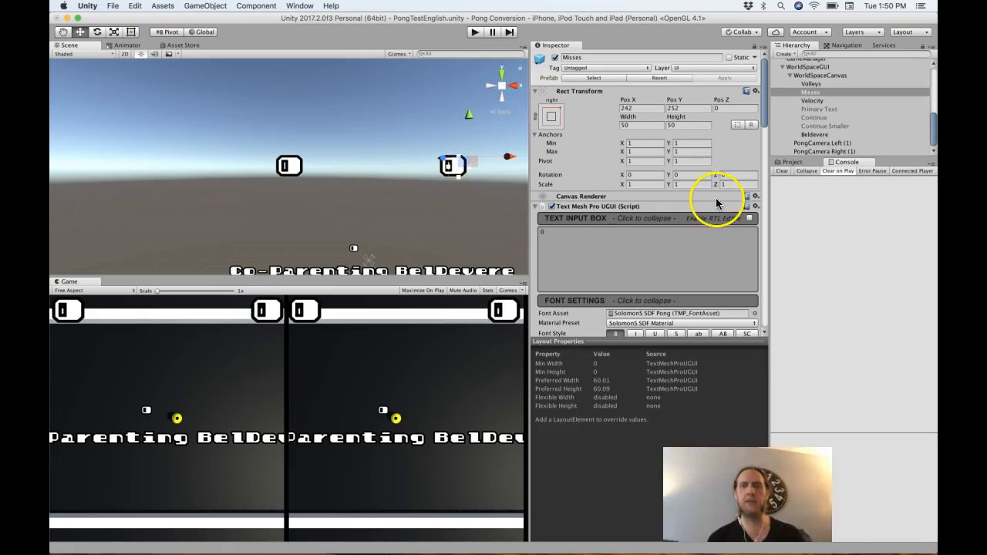
Move the Velocity text to about X 232, Y -229 and the Beldevere title to about X 9, Y 257
{"action": "left_click", "coordinate": [814, 101]}
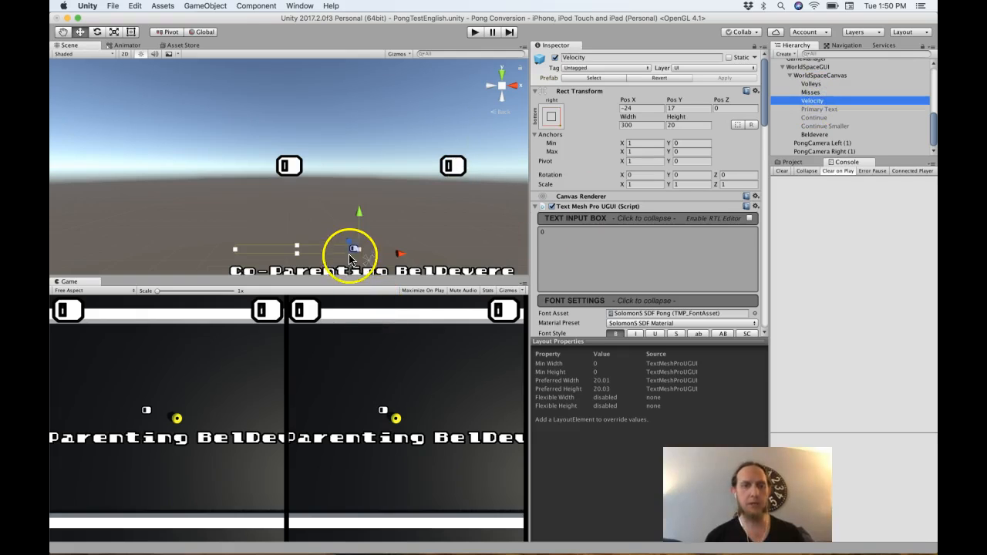
{"action": "left_click_drag", "start_coordinate": [357, 249], "coordinate": [452, 352]}
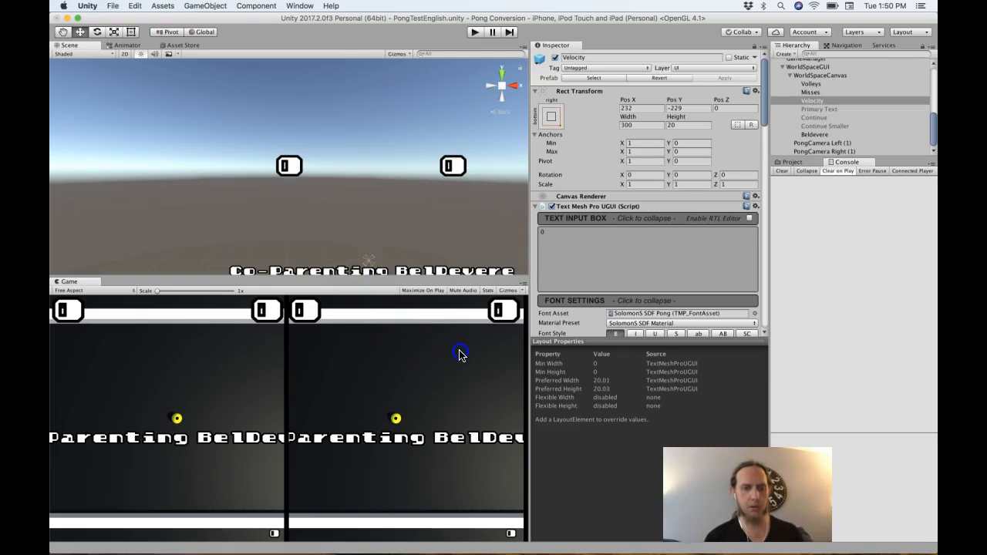
{"action": "left_click", "coordinate": [813, 135]}
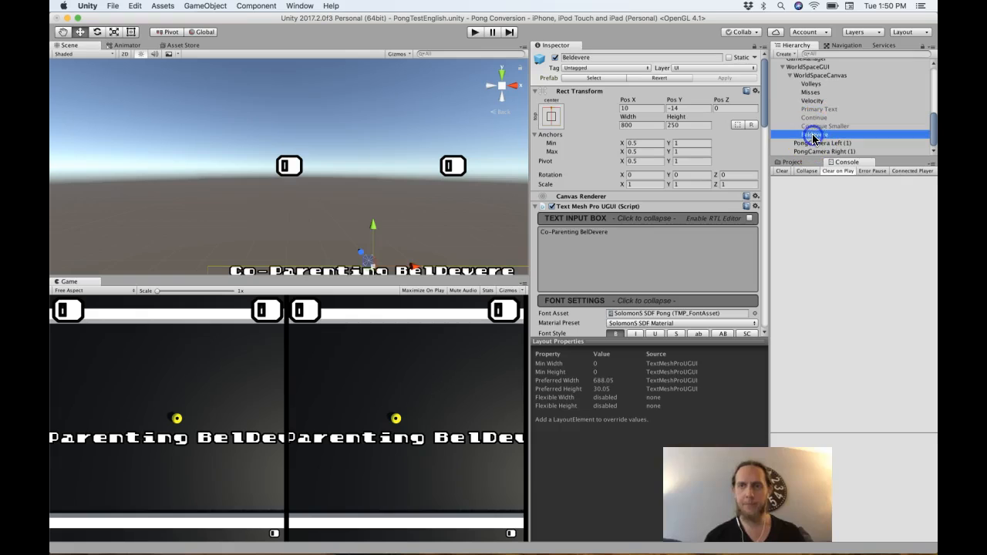
{"action": "left_click_drag", "start_coordinate": [369, 251], "coordinate": [369, 152]}
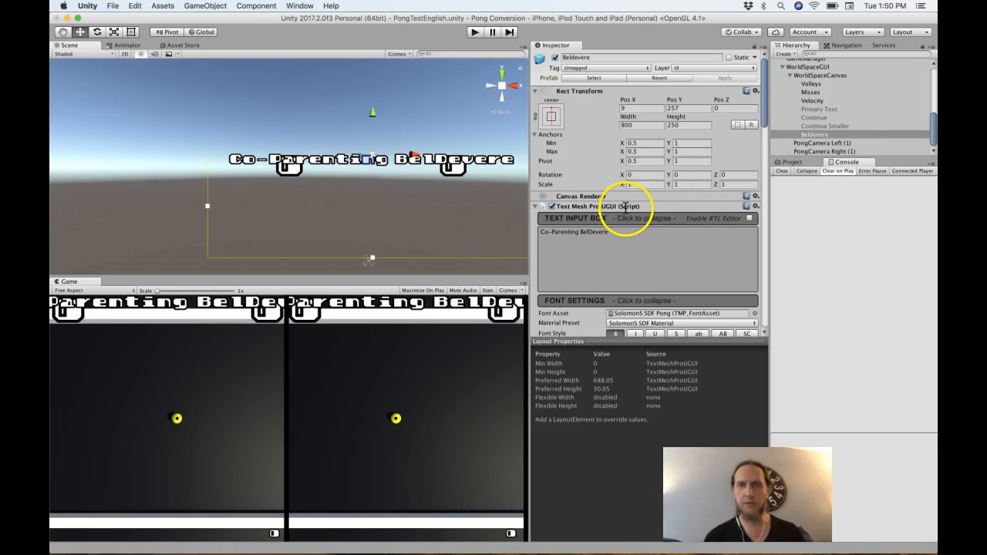
Set the Beldevere title's font size to 15
{"action": "scroll", "coordinate": [625, 209], "scroll_direction": "down", "scroll_amount": 3}
{"action": "left_click", "coordinate": [616, 229]}
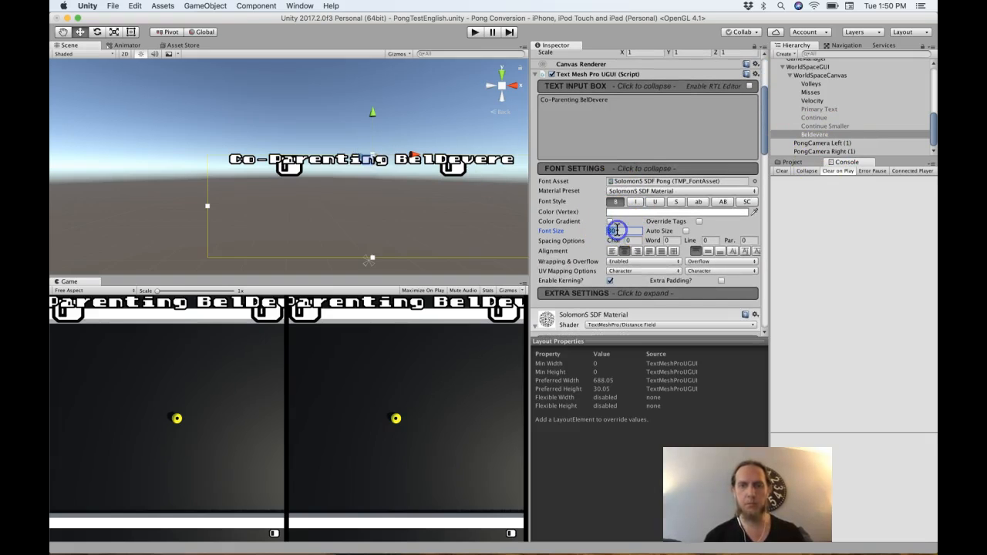
{"action": "type", "text": "10"}
{"action": "key", "text": "BackSpace"}
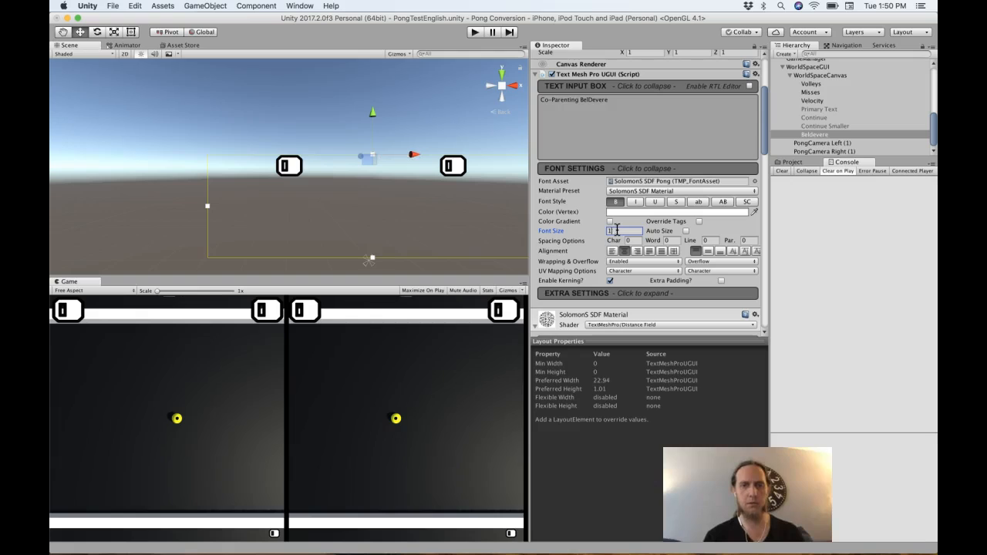
{"action": "type", "text": "0"}
{"action": "key", "text": "BackSpace"}
{"action": "type", "text": "15"}
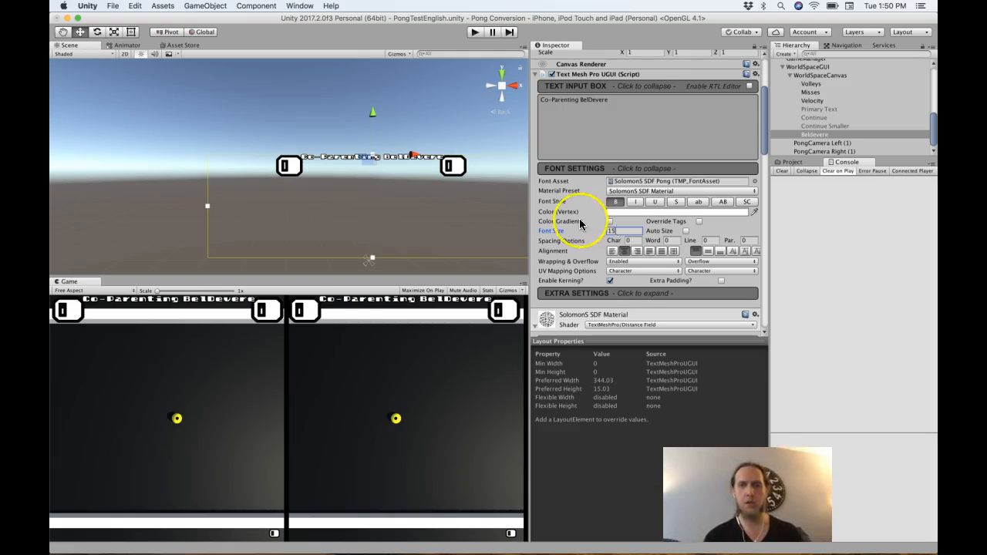
Set the font size of Volleys and Misses to 40 and lower both counters to about Y 240
{"action": "left_click", "coordinate": [814, 143]}
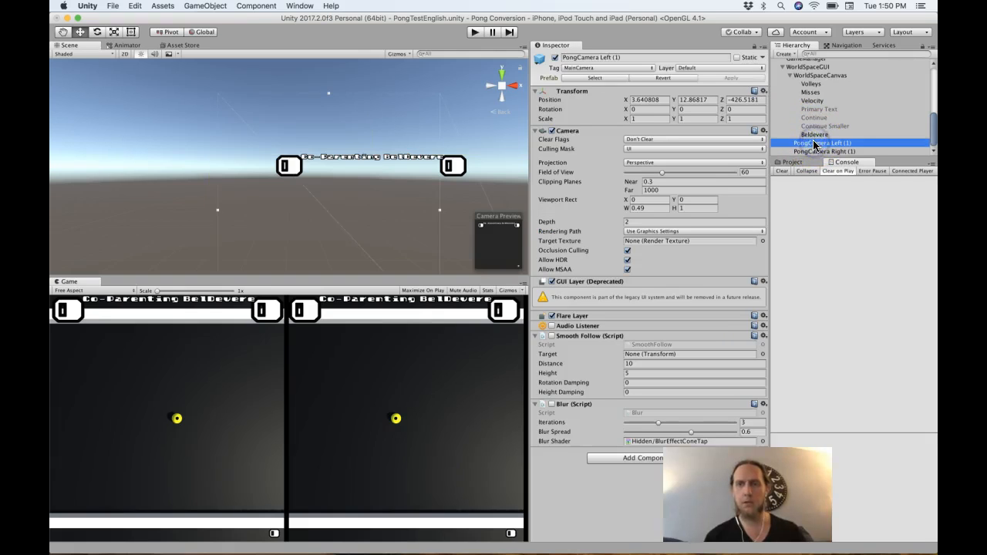
{"action": "left_click", "coordinate": [808, 84]}
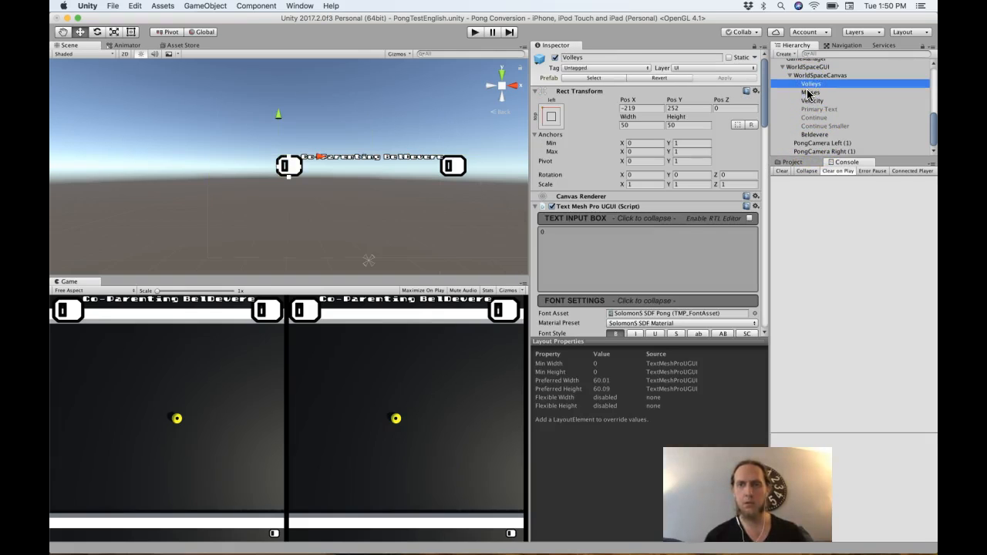
{"action": "left_click", "coordinate": [808, 91], "text": "shift"}
{"action": "scroll", "coordinate": [597, 309], "scroll_direction": "down", "scroll_amount": 2}
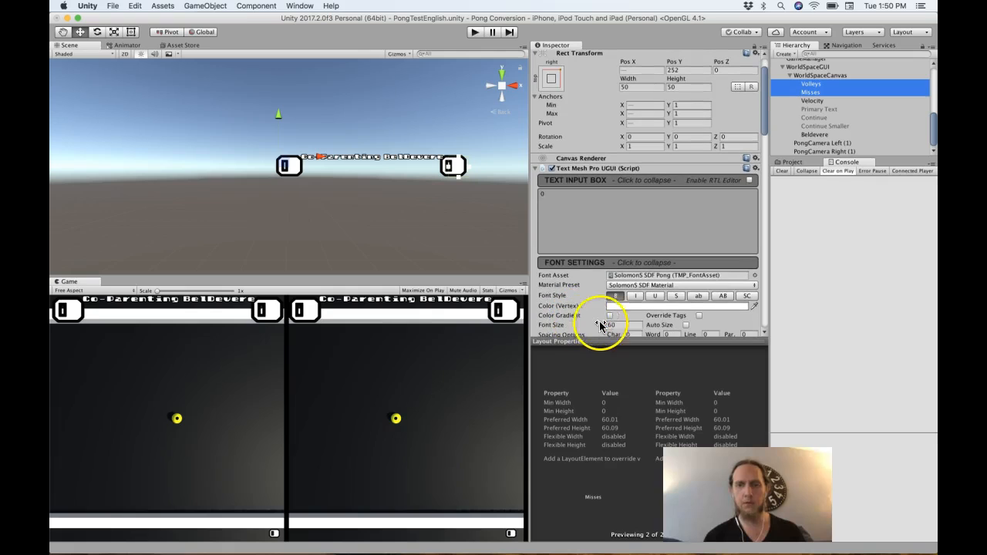
{"action": "left_click", "coordinate": [617, 325]}
{"action": "type", "text": "40"}
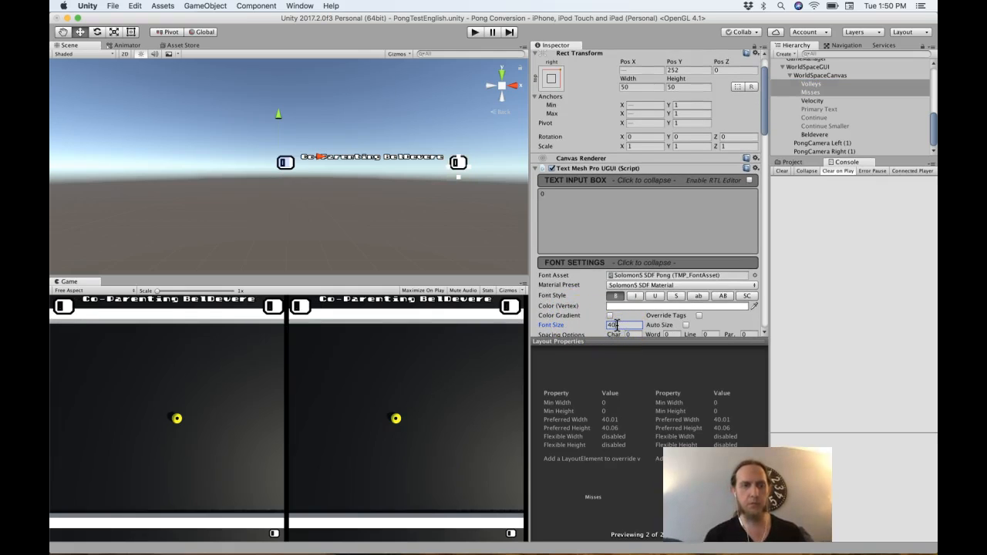
{"action": "left_click", "coordinate": [593, 318]}
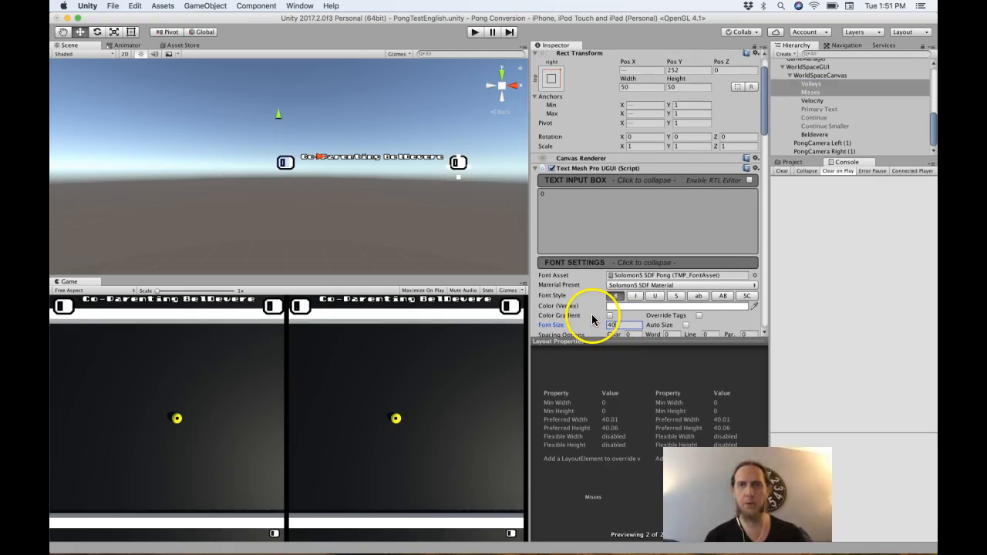
{"action": "left_click_drag", "start_coordinate": [284, 164], "coordinate": [286, 170]}
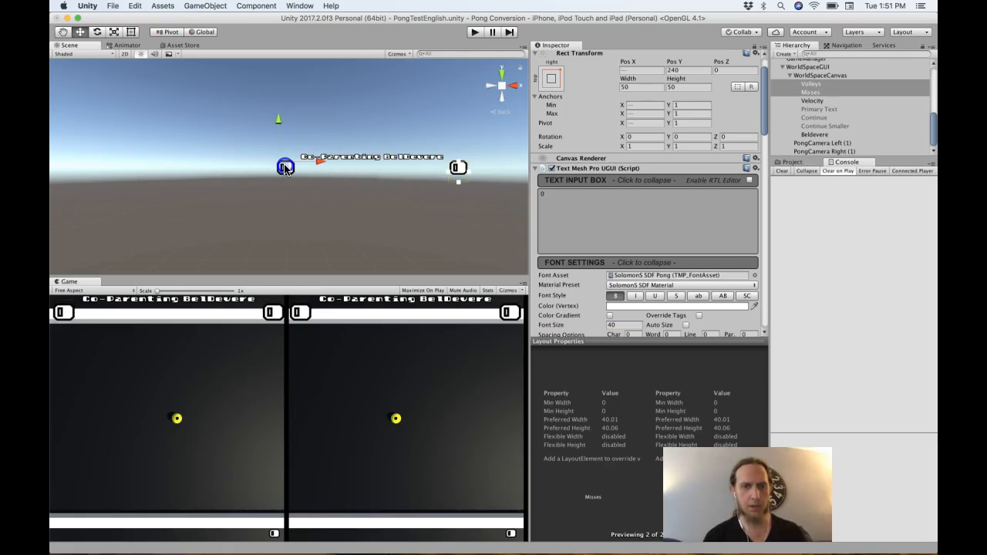
Activate the Primary Text, Continue and Continue Smaller objects together
{"action": "left_click", "coordinate": [822, 109]}
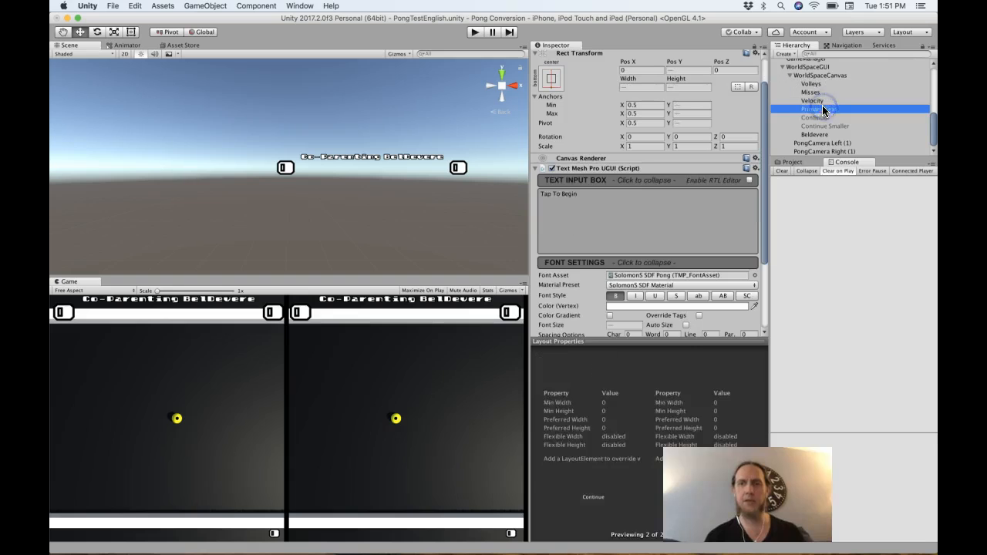
{"action": "key", "text": "shift+Down"}
{"action": "key", "text": "shift+Down"}
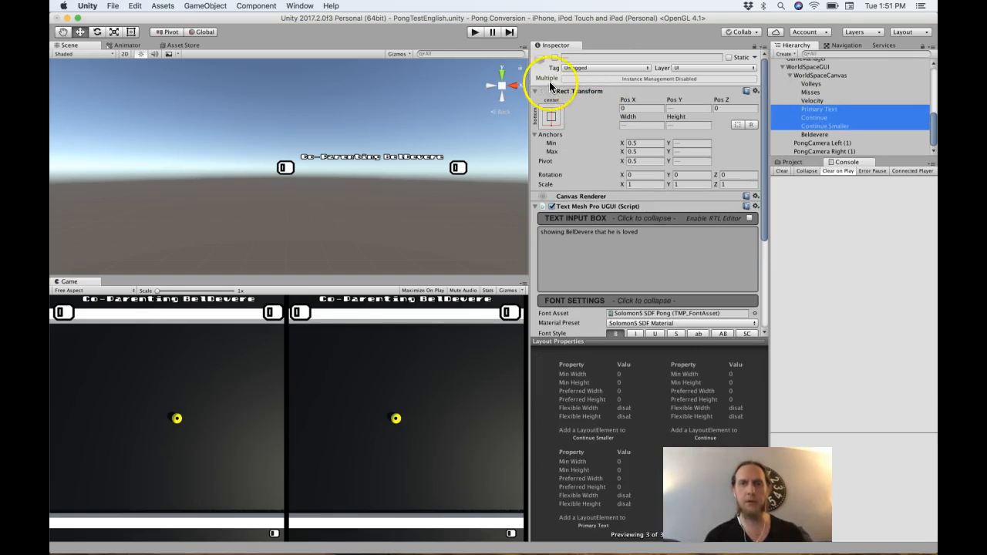
{"action": "left_click", "coordinate": [555, 59]}
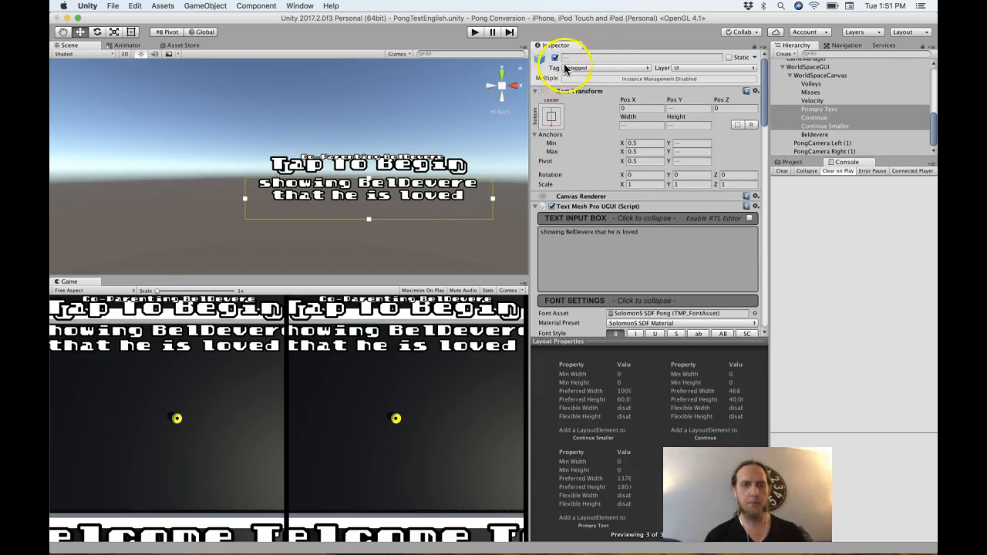
Move the Primary Text up to about Y 180, below the title in the upper part of each view
{"action": "left_click", "coordinate": [818, 110]}
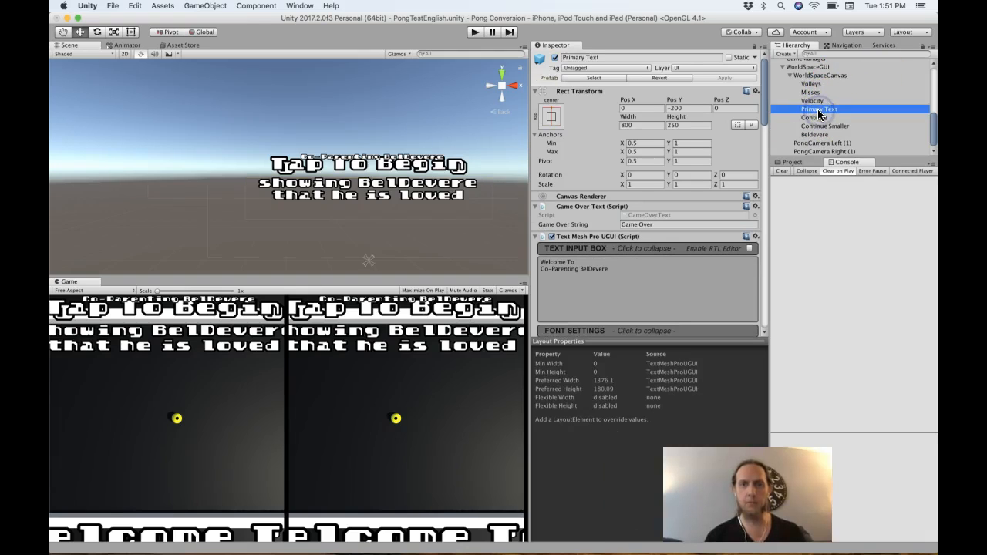
{"action": "left_click", "coordinate": [821, 126]}
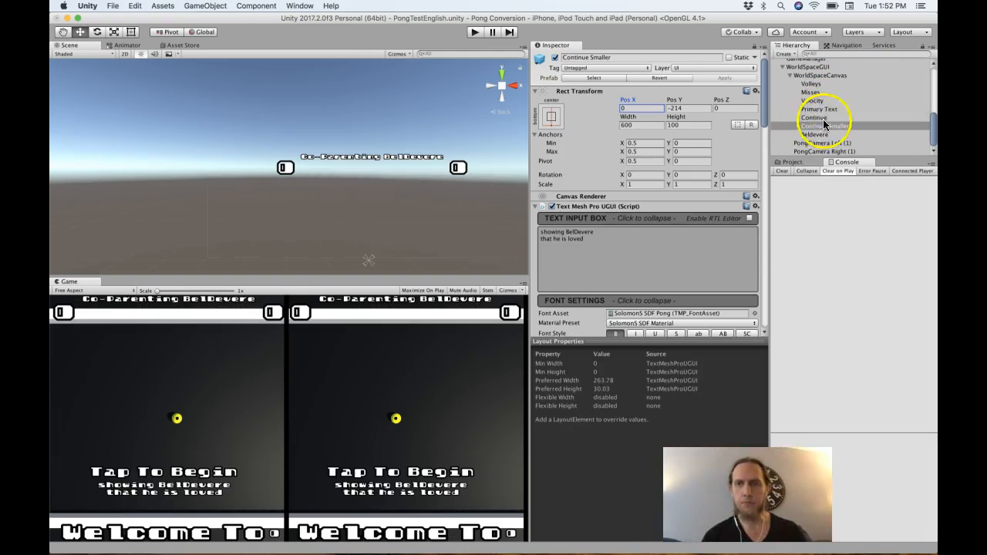
{"action": "left_click", "coordinate": [818, 109]}
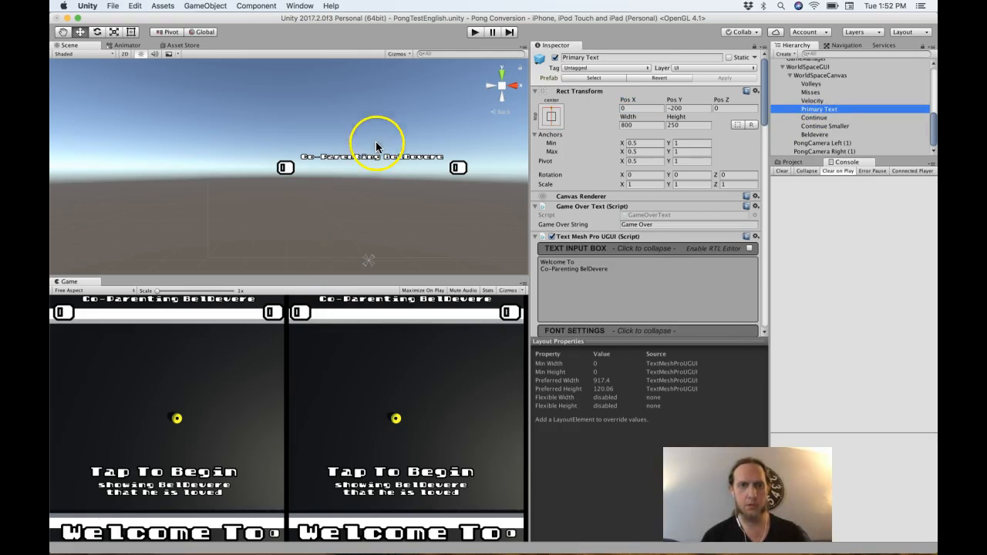
{"action": "scroll", "coordinate": [377, 172], "scroll_direction": "down", "scroll_amount": 5}
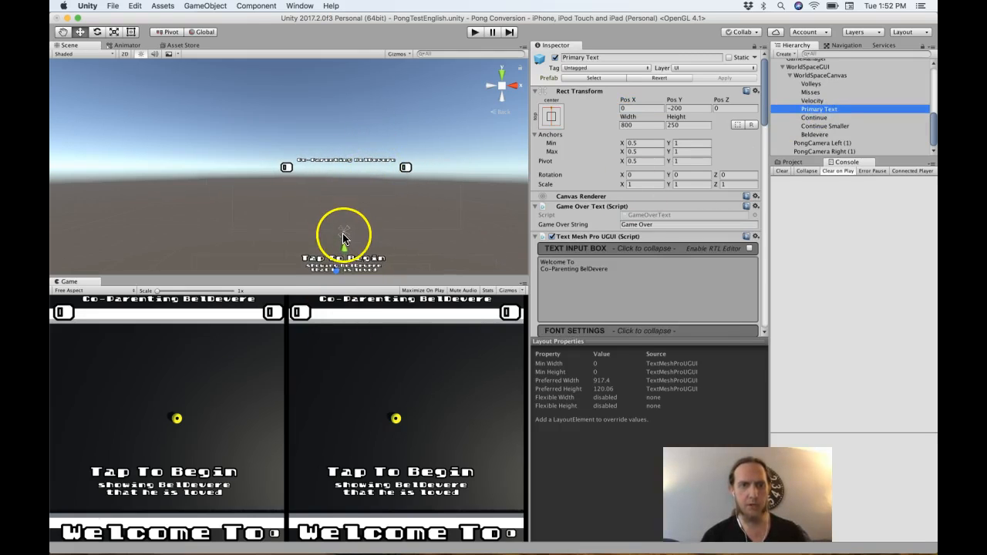
{"action": "left_click_drag", "start_coordinate": [341, 244], "coordinate": [346, 136]}
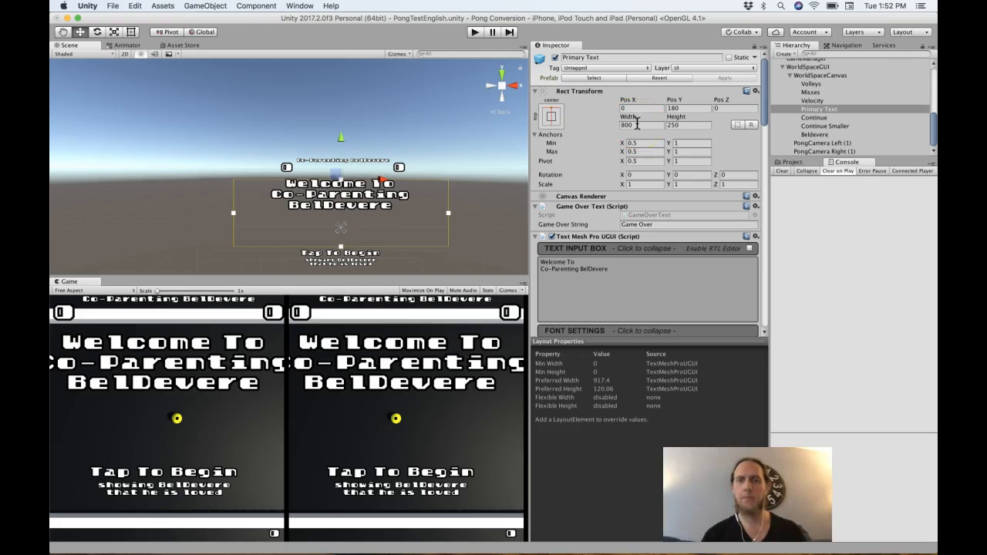
Set the Primary Text's font size to 20
{"action": "scroll", "coordinate": [624, 154], "scroll_direction": "down", "scroll_amount": 5}
{"action": "left_click", "coordinate": [617, 203]}
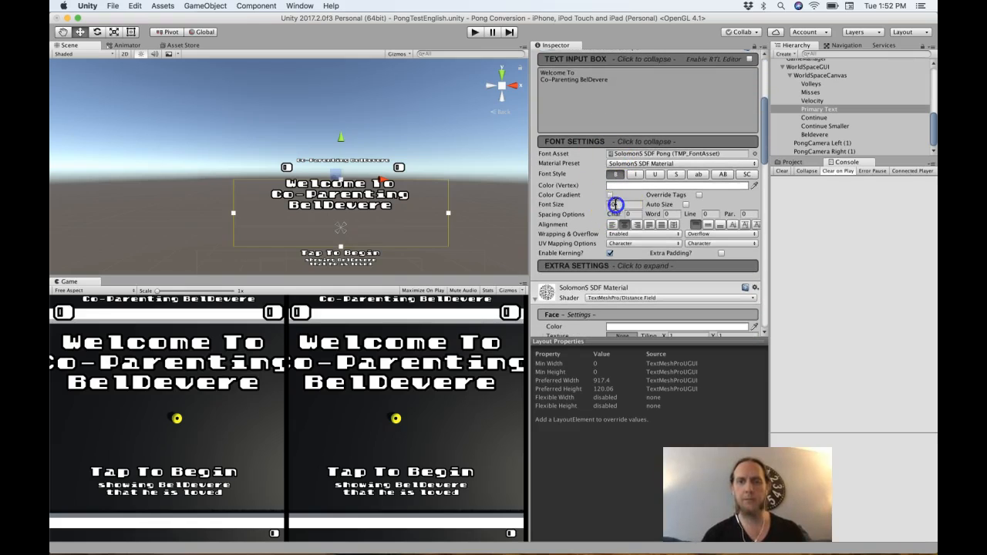
{"action": "type", "text": "20"}
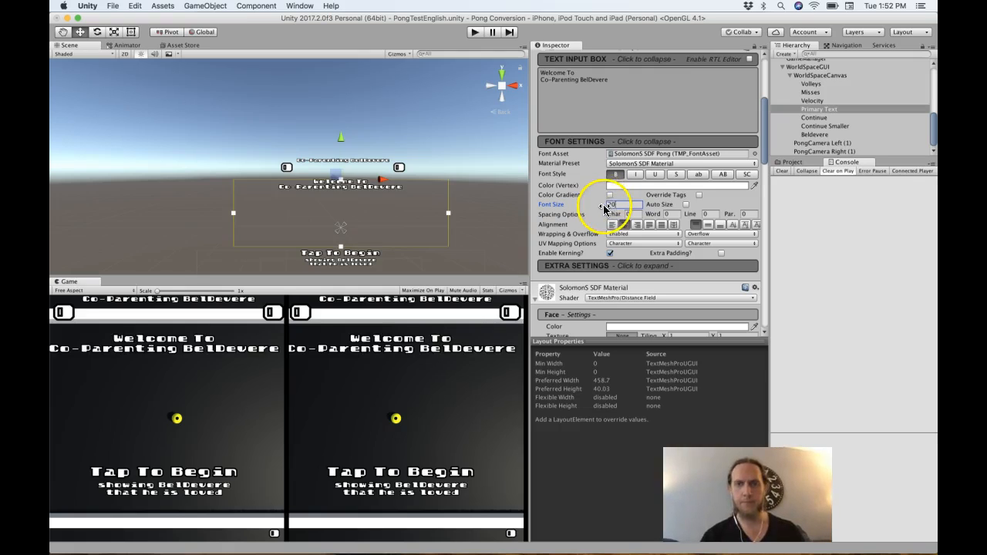
Break the Primary Text's second line so that "BelDevere" sits on its own line below "Co-Parenting"
{"action": "scroll", "coordinate": [606, 205], "scroll_direction": "up", "scroll_amount": 3}
{"action": "left_click", "coordinate": [581, 156]}
{"action": "type", "text": "c"}
{"action": "key", "text": "super+z"}
{"action": "key", "text": "Return"}
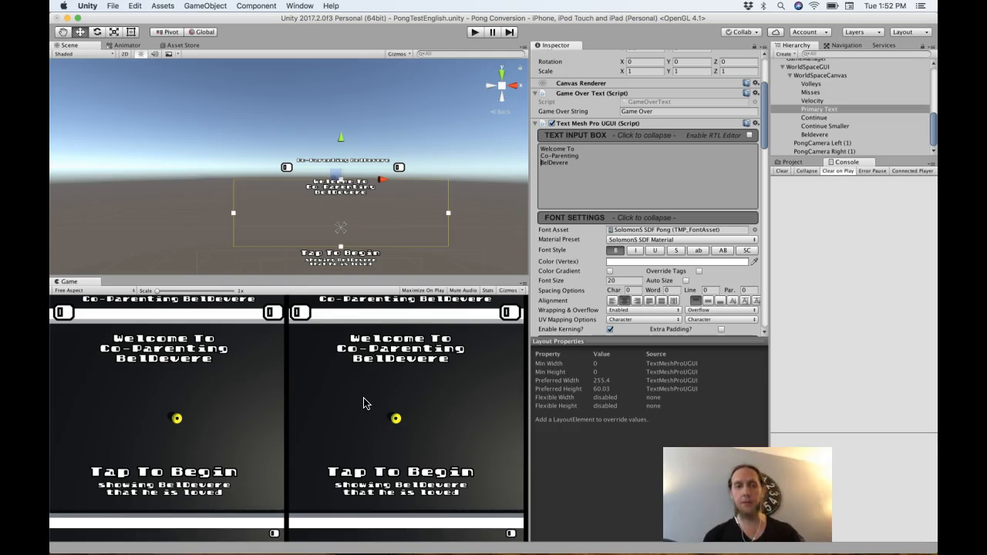
Run the game, and review the Stereoscopic Camera Mode events on the Cameras object
{"action": "left_click", "coordinate": [476, 31]}
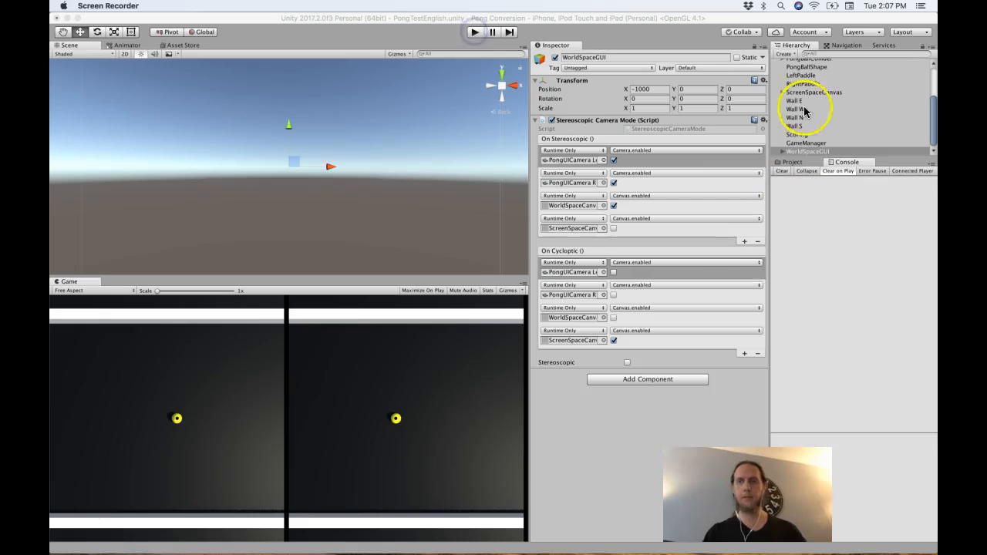
{"action": "scroll", "coordinate": [806, 101], "scroll_direction": "up", "scroll_amount": 3}
{"action": "left_click", "coordinate": [805, 114]}
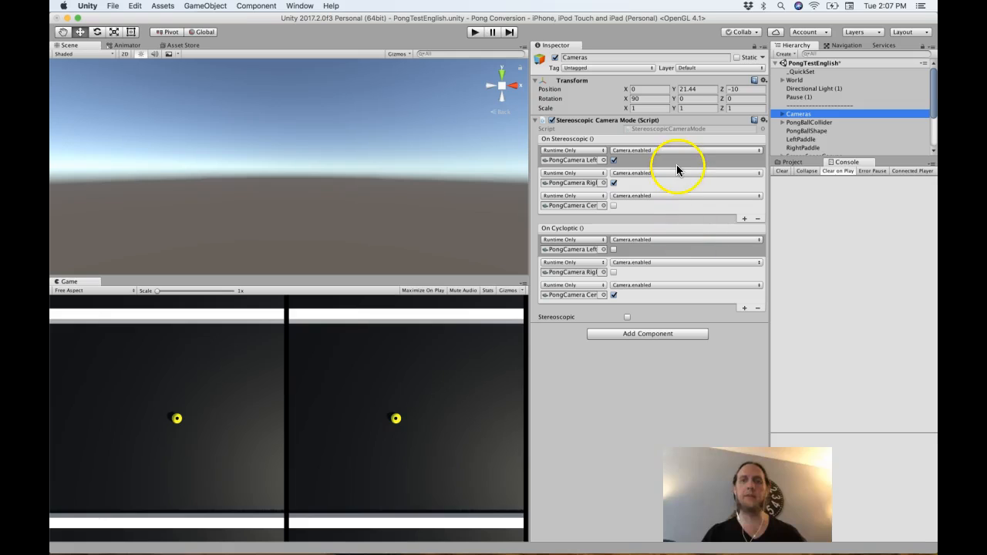
{"action": "scroll", "coordinate": [837, 109], "scroll_direction": "down", "scroll_amount": 3}
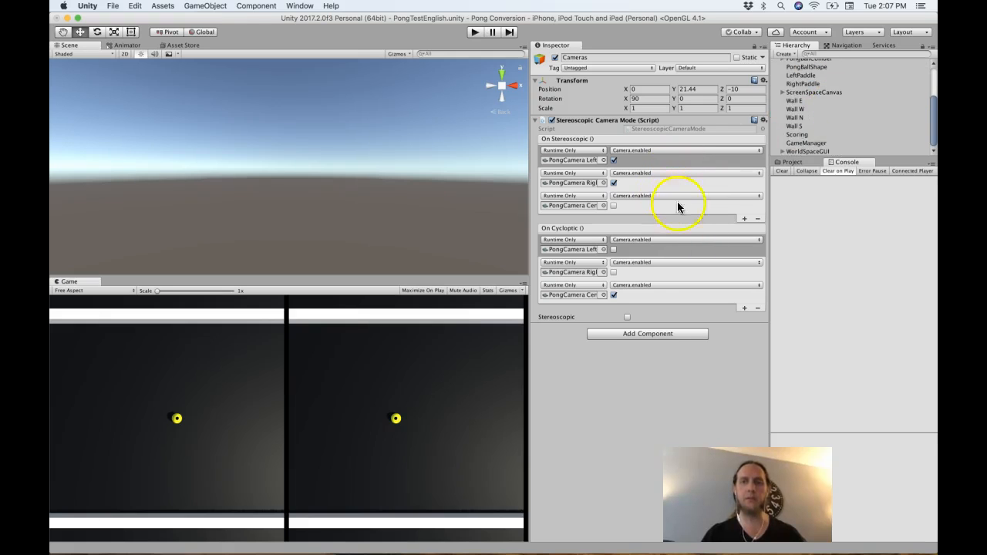
{"action": "scroll", "coordinate": [829, 110], "scroll_direction": "up", "scroll_amount": 3}
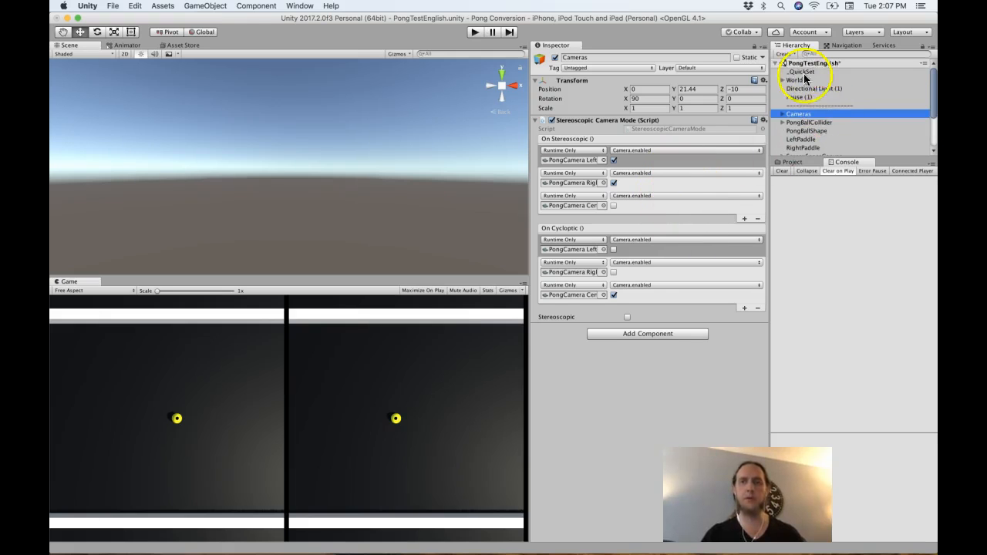
Create an empty object named StereoscopicManager and set its X position to 0
{"action": "left_click", "coordinate": [785, 54]}
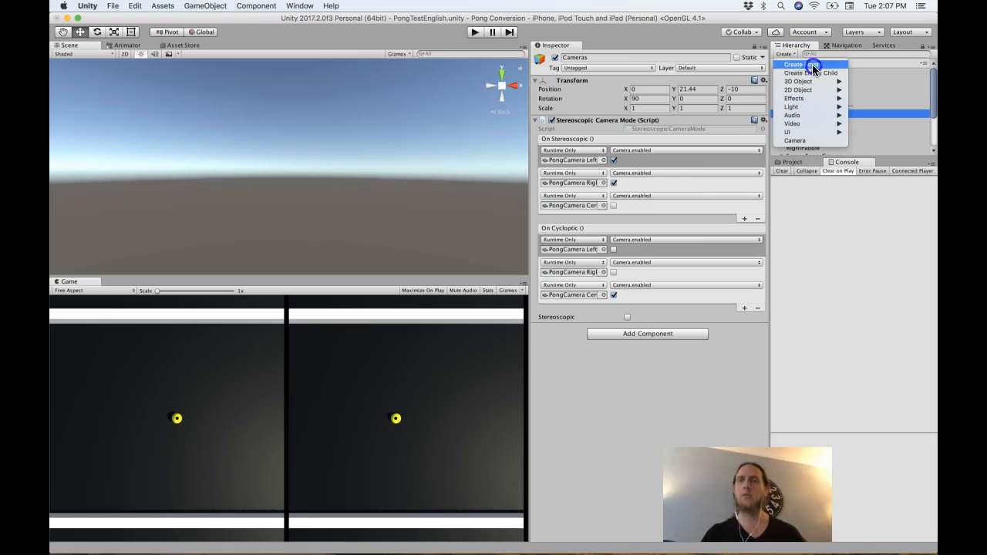
{"action": "left_click", "coordinate": [811, 64]}
{"action": "type", "text": "StereoscopicManager"}
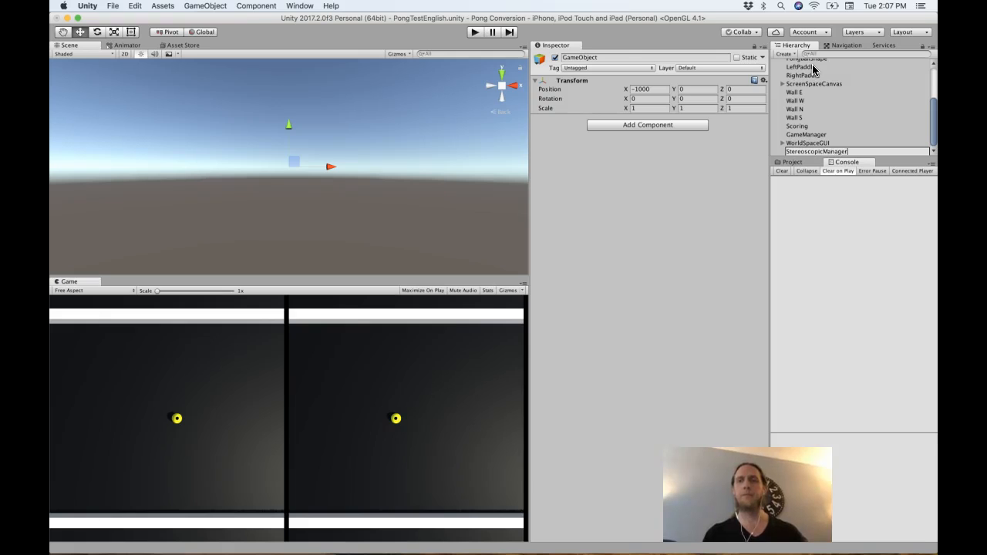
{"action": "key", "text": "Return"}
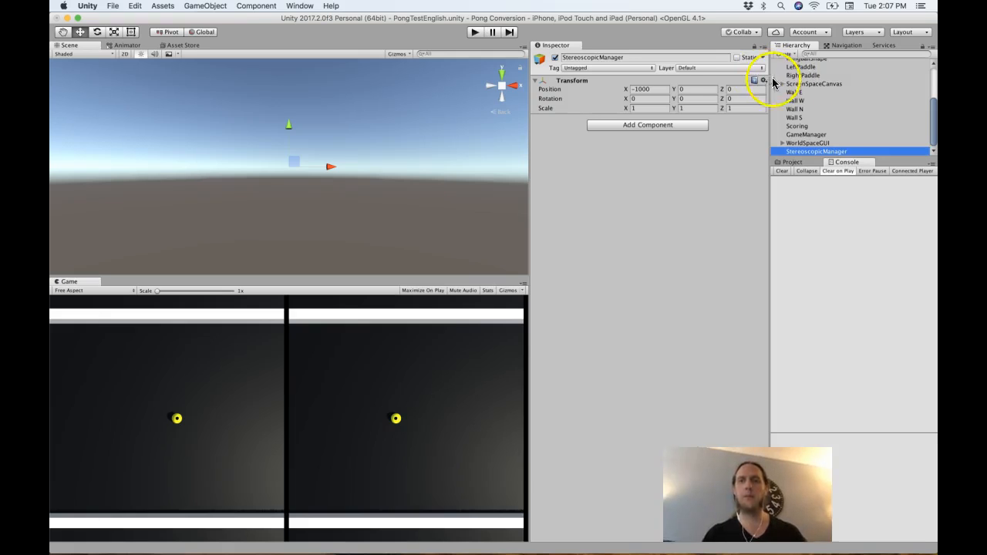
{"action": "left_click", "coordinate": [662, 89]}
{"action": "type", "text": "0"}
Copy the Stereoscopic Camera Mode component from Cameras and paste it as a new component on StereoscopicManager
{"action": "scroll", "coordinate": [843, 98], "scroll_direction": "up", "scroll_amount": 5}
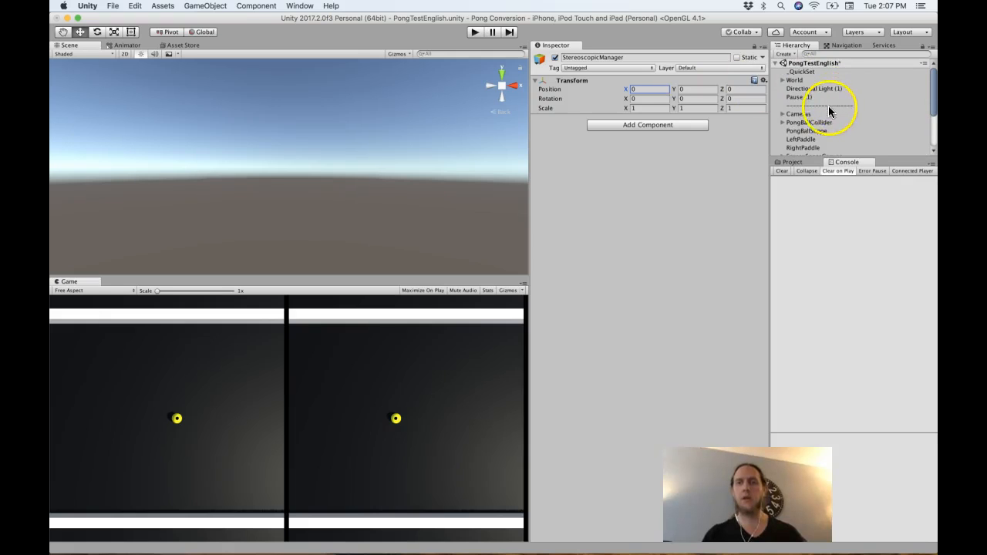
{"action": "left_click", "coordinate": [830, 114]}
{"action": "left_click", "coordinate": [762, 120]}
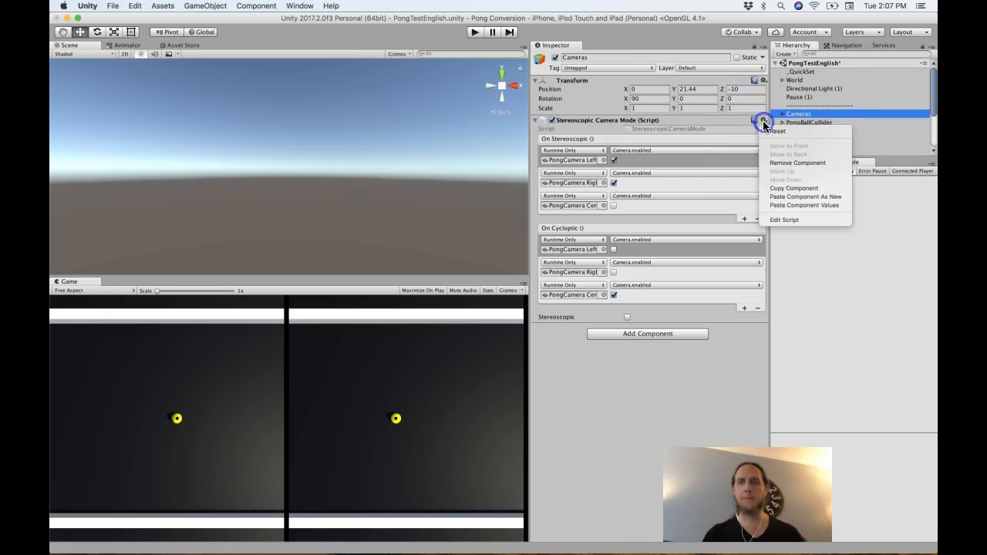
{"action": "left_click", "coordinate": [785, 187]}
{"action": "scroll", "coordinate": [819, 102], "scroll_direction": "down", "scroll_amount": 5}
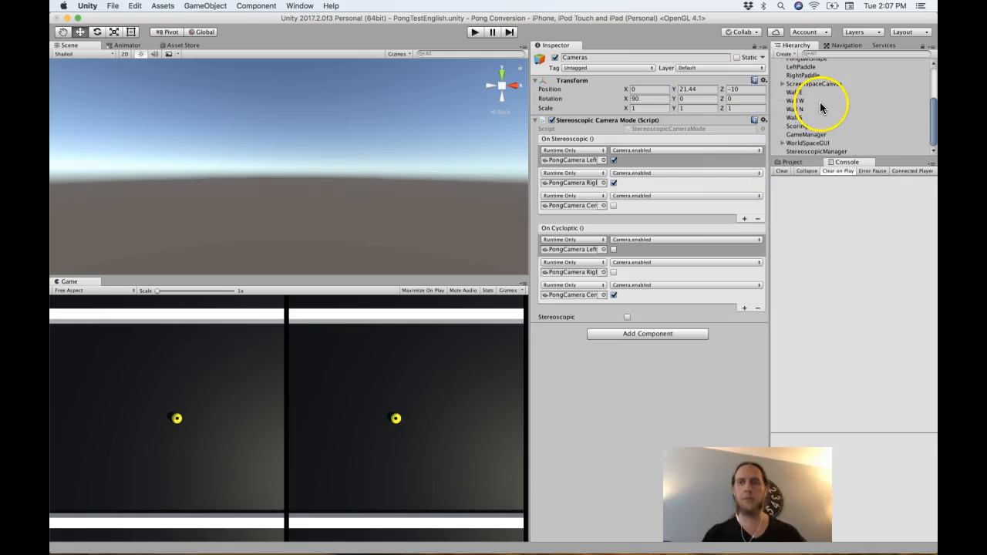
{"action": "left_click", "coordinate": [835, 151]}
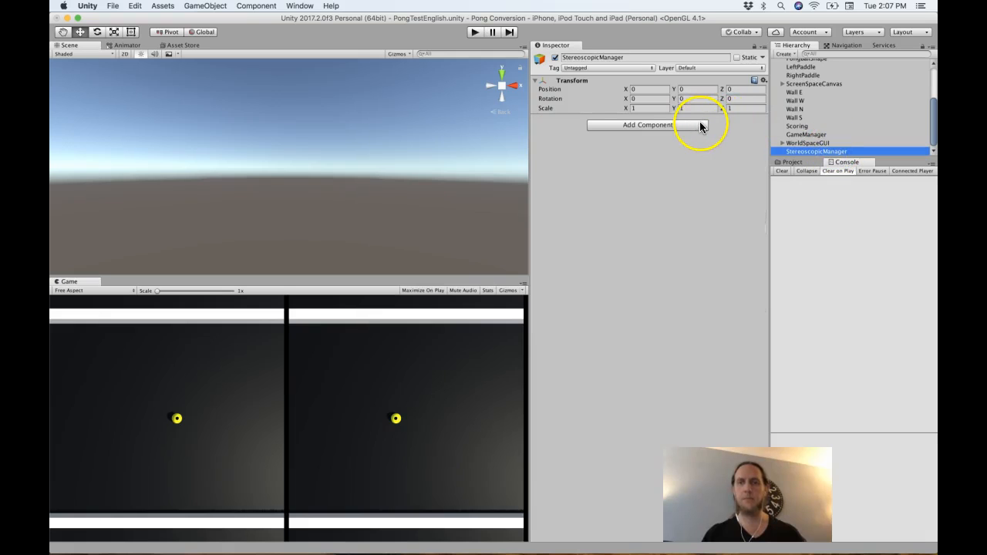
{"action": "left_click", "coordinate": [763, 81]}
{"action": "left_click", "coordinate": [782, 131]}
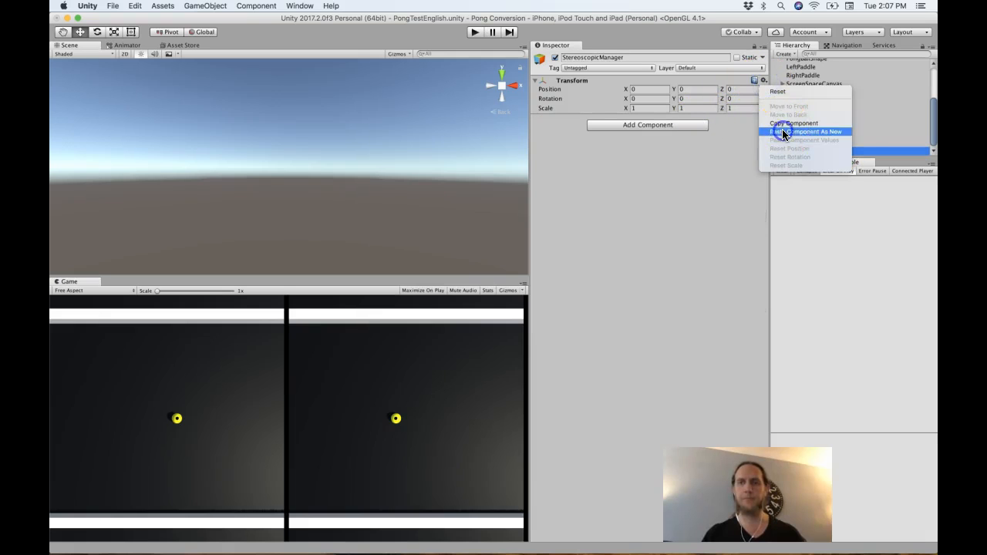
Remove the Stereoscopic Camera Mode component from the Cameras object
{"action": "scroll", "coordinate": [792, 136], "scroll_direction": "up", "scroll_amount": 5}
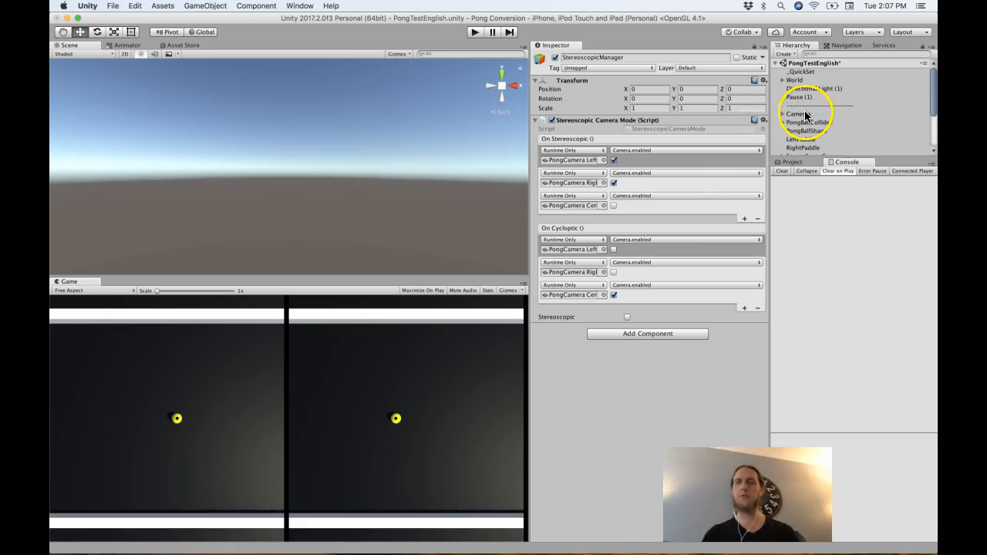
{"action": "left_click", "coordinate": [794, 113]}
{"action": "left_click", "coordinate": [760, 120]}
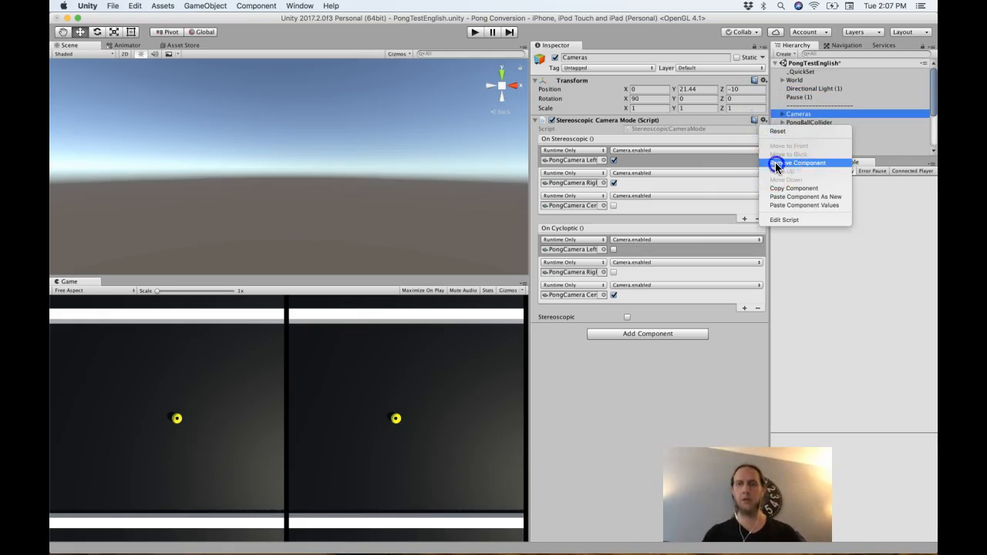
{"action": "left_click", "coordinate": [774, 161]}
{"action": "scroll", "coordinate": [823, 120], "scroll_direction": "down", "scroll_amount": 3}
On StereoscopicManager, set On Stereoscopic's ScreenSpaceCanvas entry to Canvas.enabled, unchecked, and uncheck both PongUICameras and WorldSpaceCanvas under On Cycloptic
{"action": "left_click", "coordinate": [811, 151]}
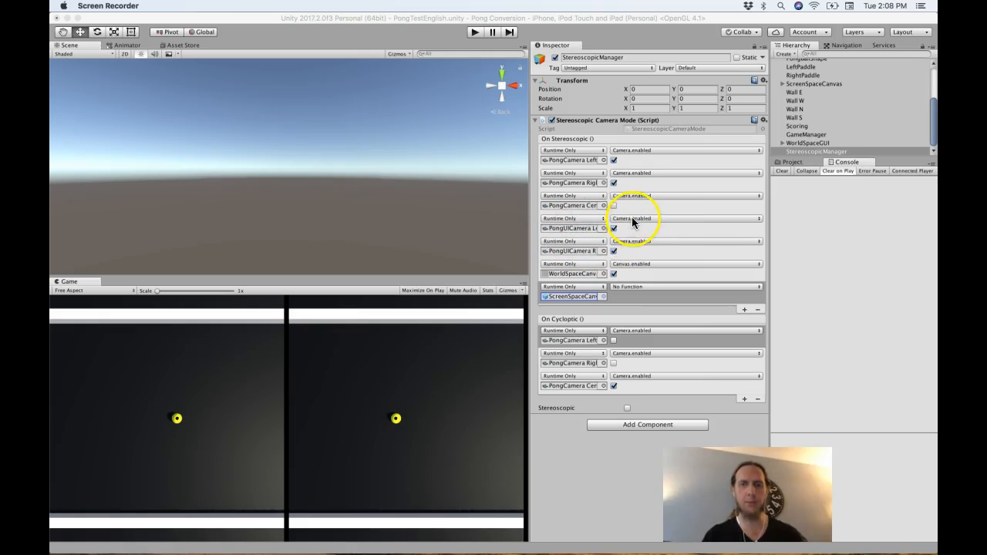
{"action": "left_click", "coordinate": [626, 287]}
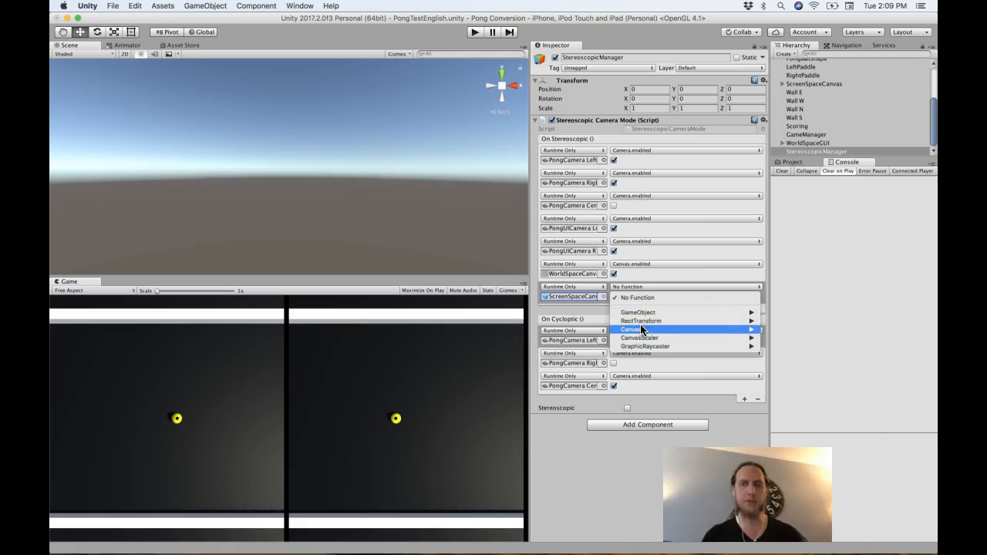
{"action": "mouse_move", "coordinate": [645, 329]}
{"action": "left_click", "coordinate": [789, 328]}
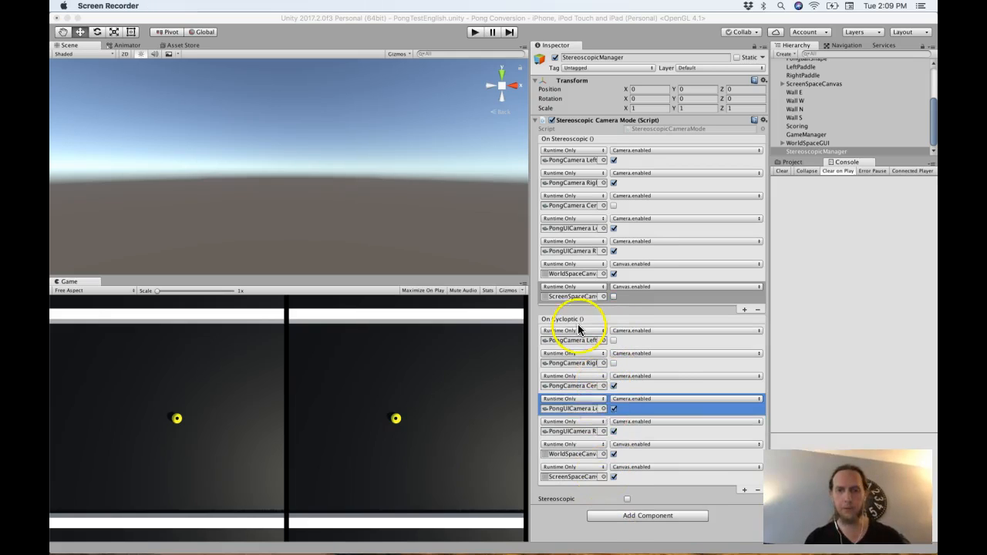
{"action": "left_click", "coordinate": [614, 410]}
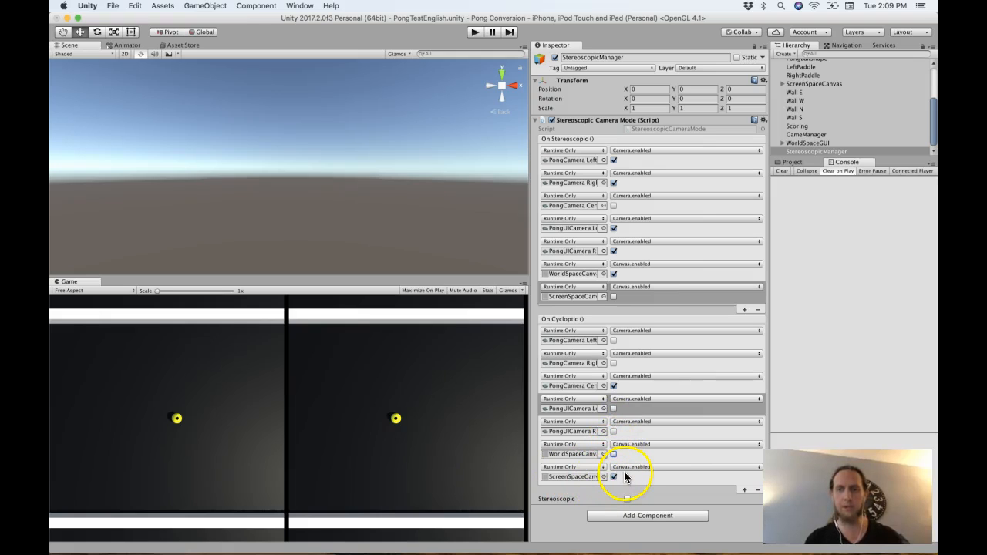
Play-test the game with Stereoscopic off to check the single-view display, and stop it
{"action": "left_click", "coordinate": [474, 31]}
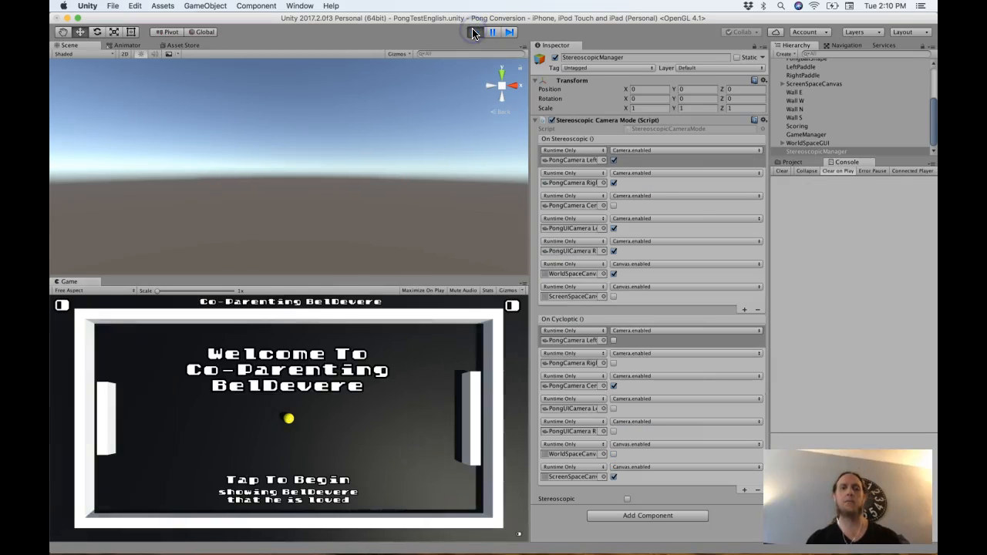
{"action": "left_click", "coordinate": [476, 32]}
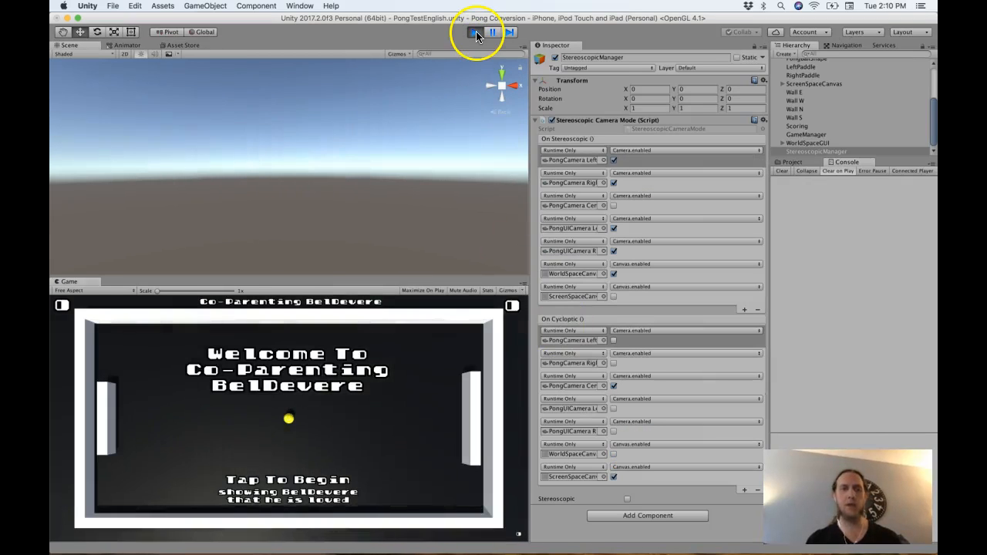
{"action": "left_click", "coordinate": [475, 35]}
Enable Stereoscopic on the StereoscopicManager and run the game in split-screen mode
{"action": "left_click", "coordinate": [800, 151]}
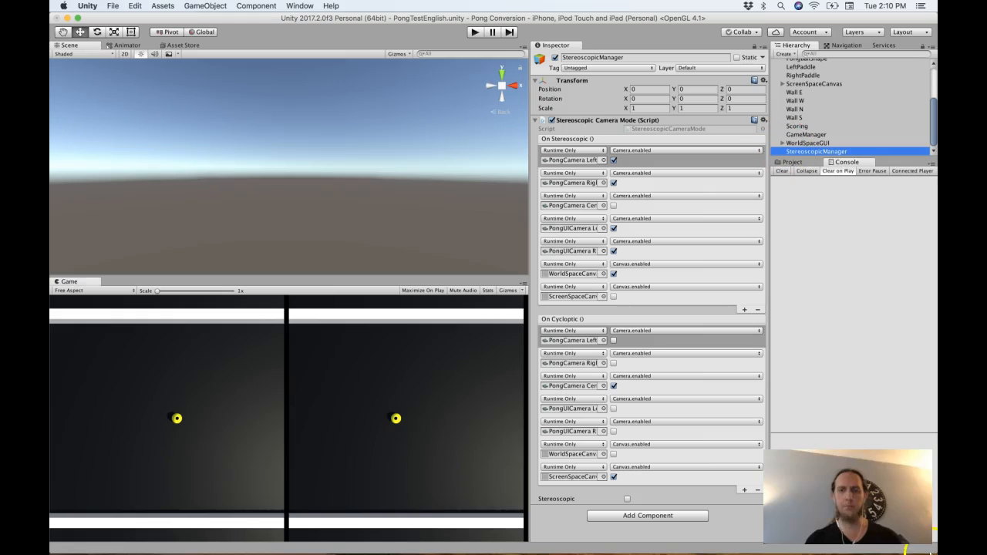
{"action": "left_click", "coordinate": [626, 499]}
{"action": "key", "text": "super+p"}
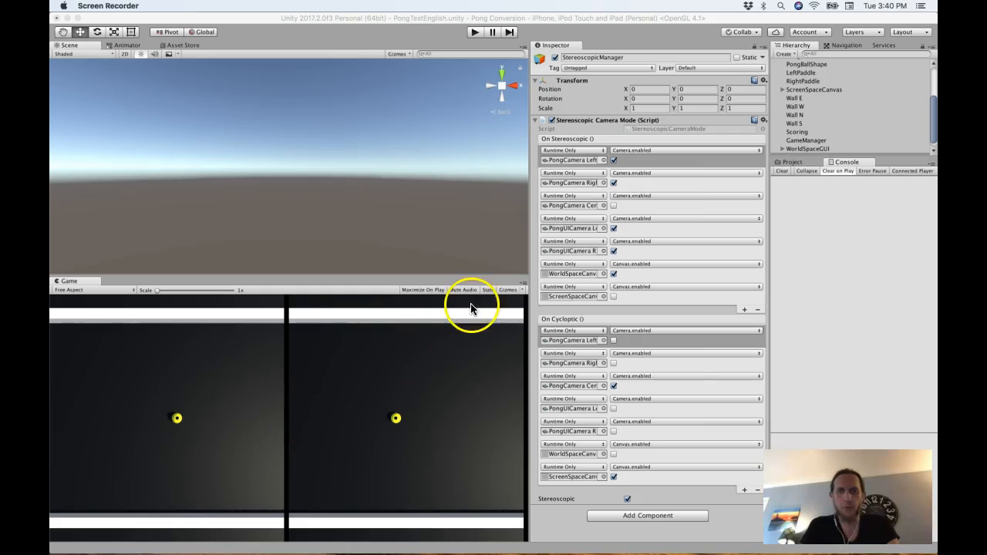
Move PongCamera Left and PongCamera Right together back along Z until the whole playing field fits in each view
{"action": "scroll", "coordinate": [802, 125], "scroll_direction": "up", "scroll_amount": 4}
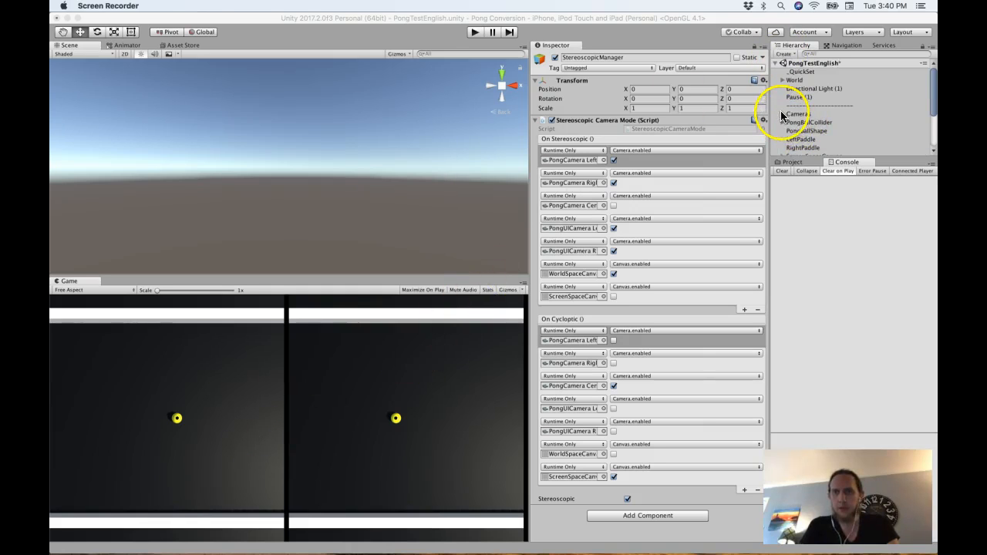
{"action": "left_click", "coordinate": [783, 114]}
{"action": "left_click", "coordinate": [814, 131]}
{"action": "left_click", "coordinate": [819, 140], "text": "shift"}
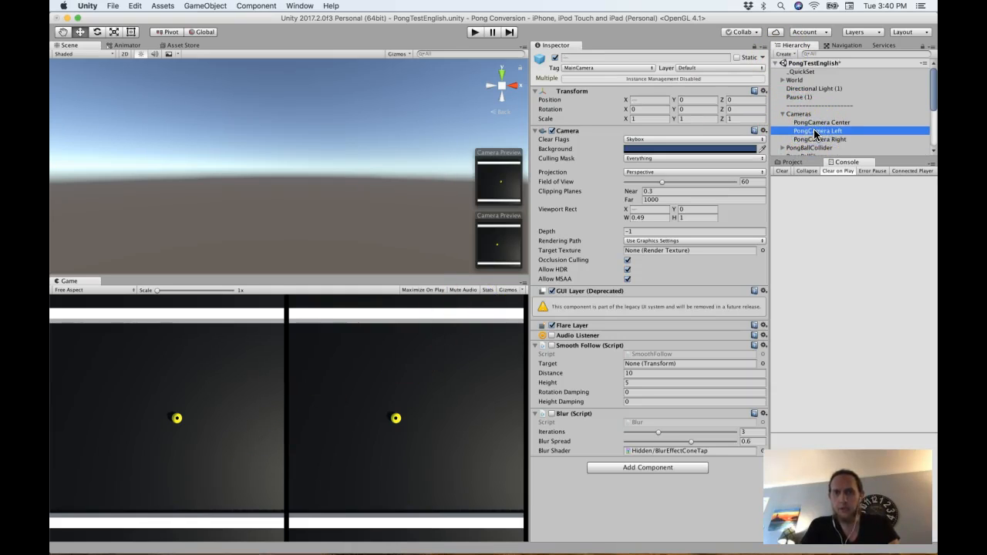
{"action": "left_click_drag", "start_coordinate": [722, 100], "coordinate": [361, 101]}
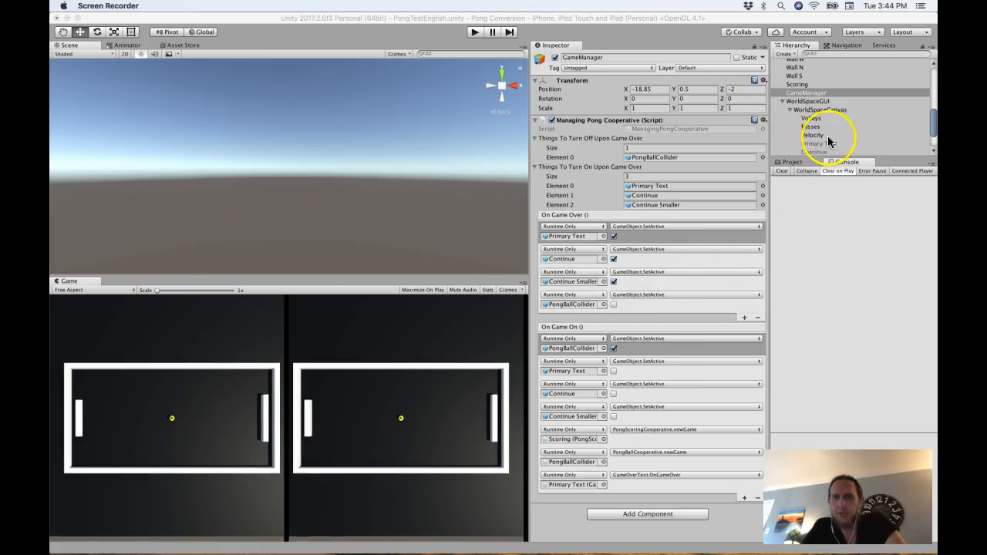
Examine the GameManager's event entries and locate which canvas's Primary Text each On Game On entry refers to
{"action": "left_click", "coordinate": [810, 92]}
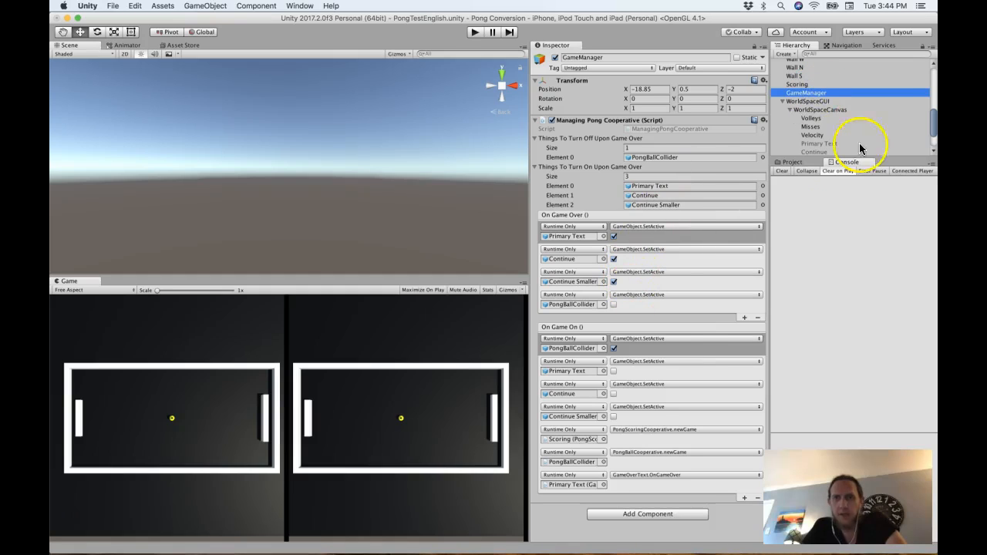
{"action": "scroll", "coordinate": [817, 116], "scroll_direction": "down", "scroll_amount": 5}
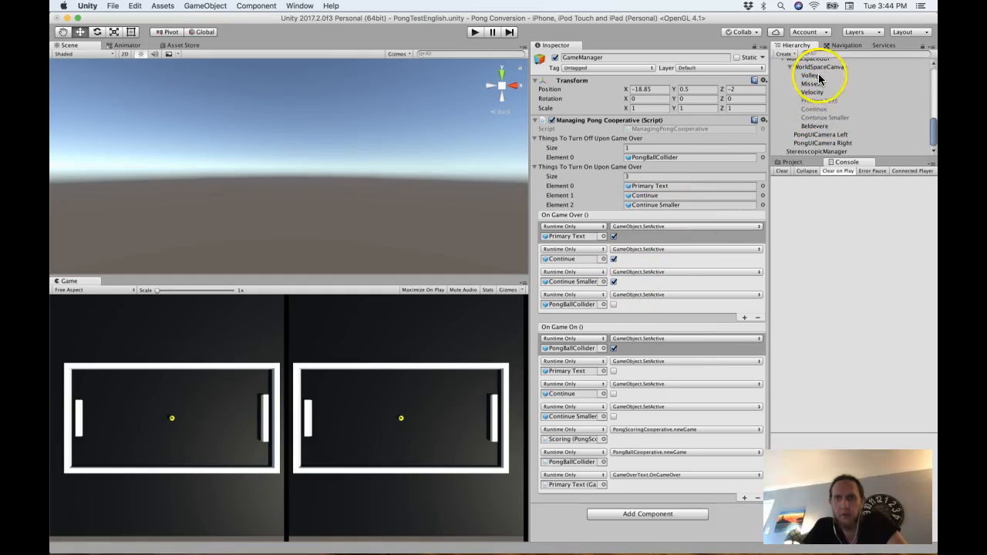
{"action": "scroll", "coordinate": [815, 110], "scroll_direction": "up", "scroll_amount": 5}
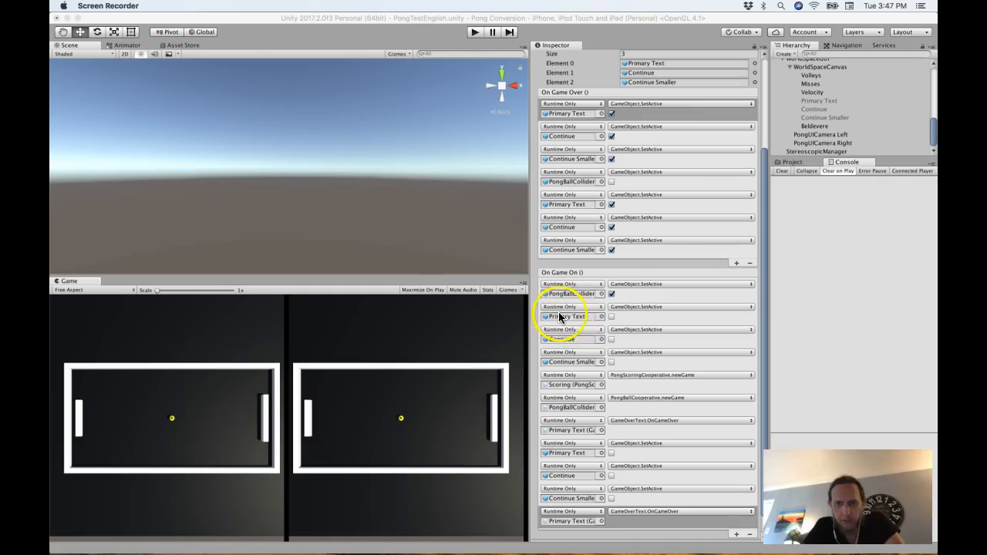
{"action": "left_click", "coordinate": [569, 451]}
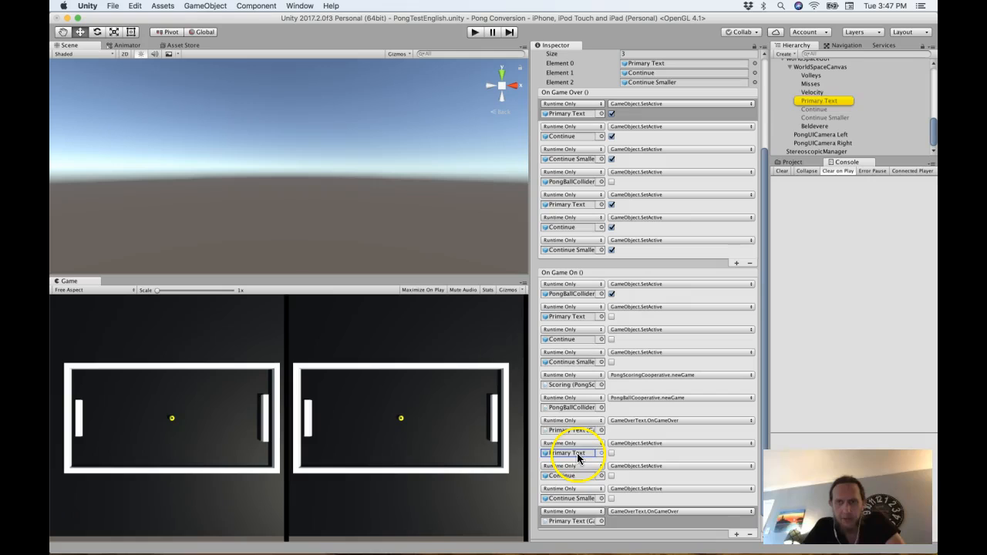
{"action": "left_click", "coordinate": [568, 317]}
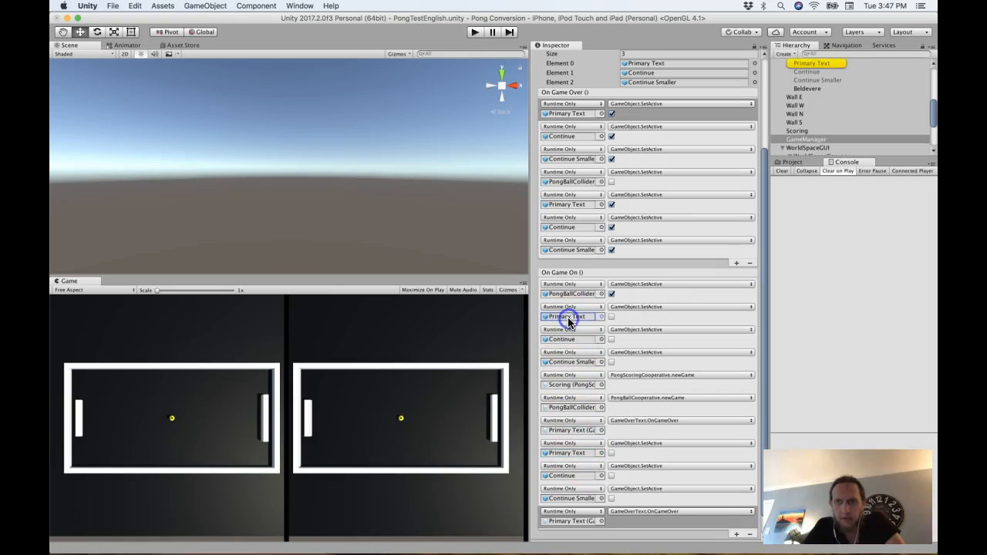
{"action": "left_click", "coordinate": [562, 452]}
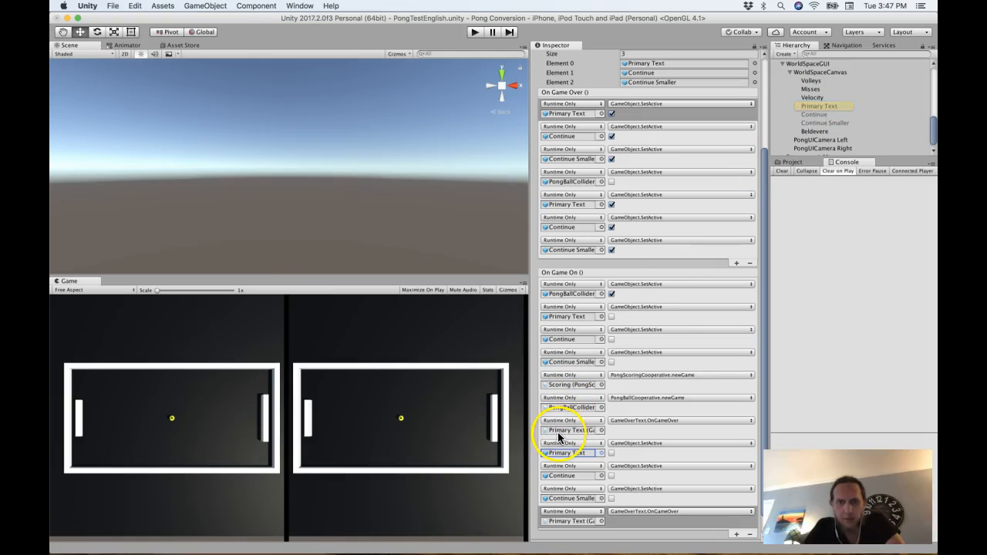
Play-test the split-screen game and start another round from the Game Over screen
{"action": "key", "text": "super+p"}
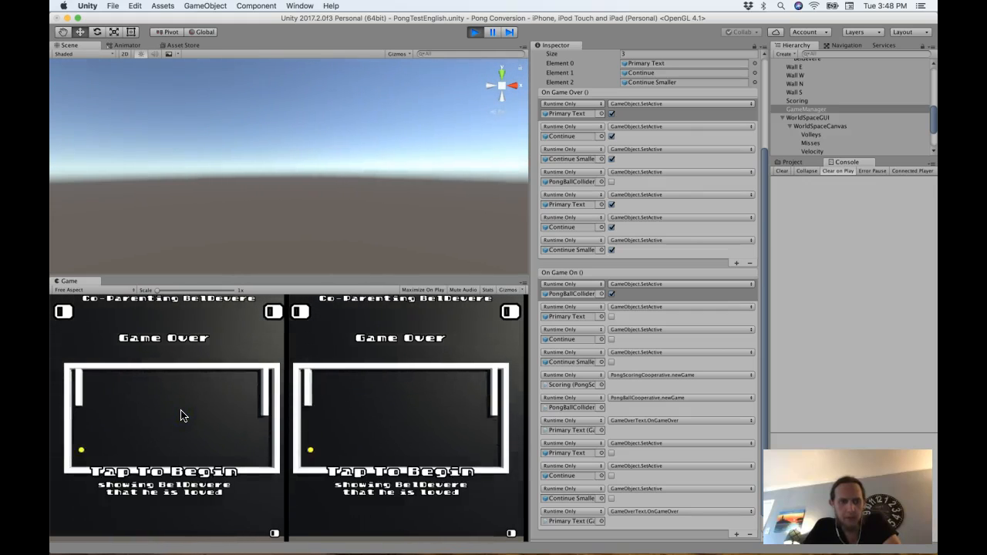
{"action": "left_click", "coordinate": [181, 415]}
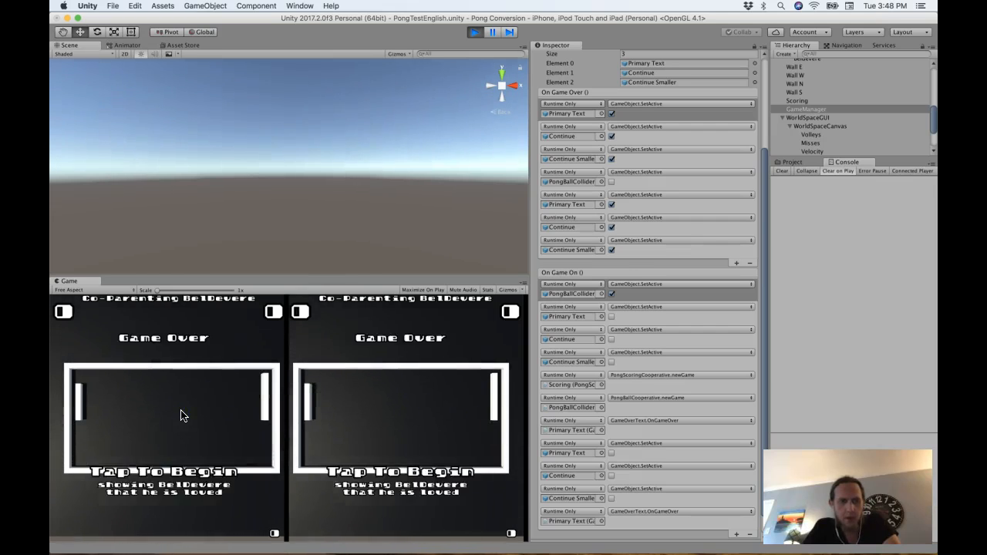
Check which Volleys and Misses text objects the Scoring object's Pong Scoring Cooperative script refers to
{"action": "scroll", "coordinate": [801, 78], "scroll_direction": "down", "scroll_amount": 1}
{"action": "left_click", "coordinate": [801, 80]}
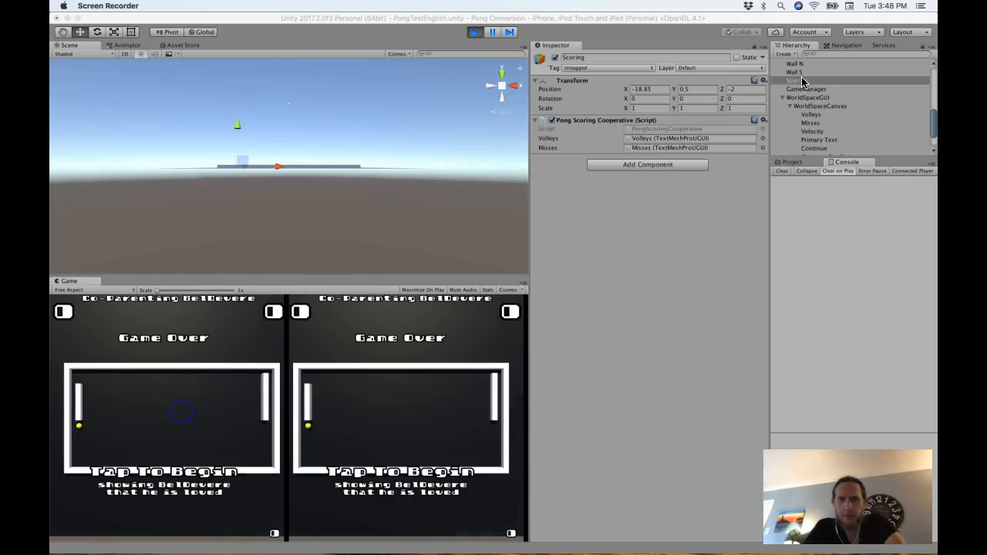
{"action": "left_click", "coordinate": [647, 138]}
{"action": "left_click", "coordinate": [661, 148]}
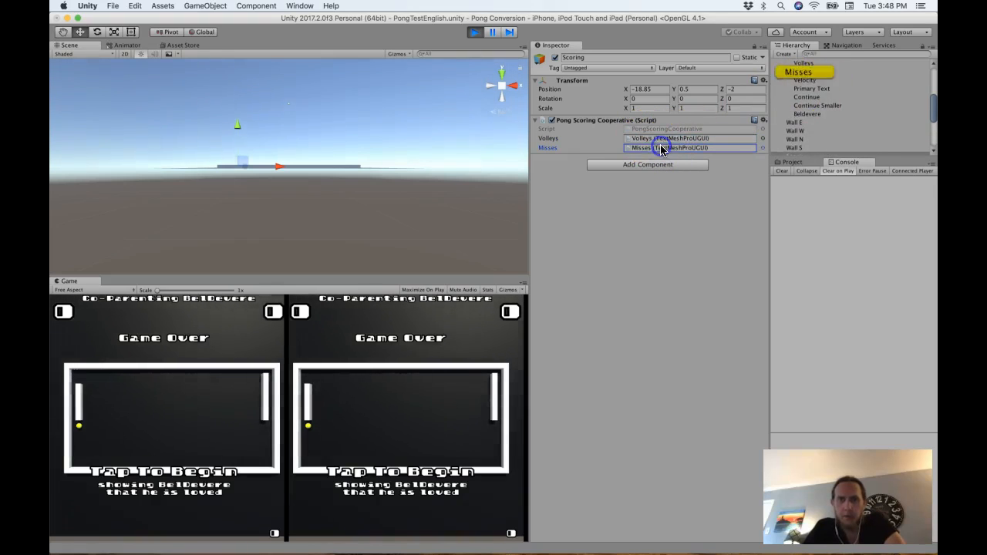
Locate the Volleys text that the Scoring script refers to and examine the components of the Volleys text under WorldSpaceCanvas
{"action": "left_click", "coordinate": [661, 142]}
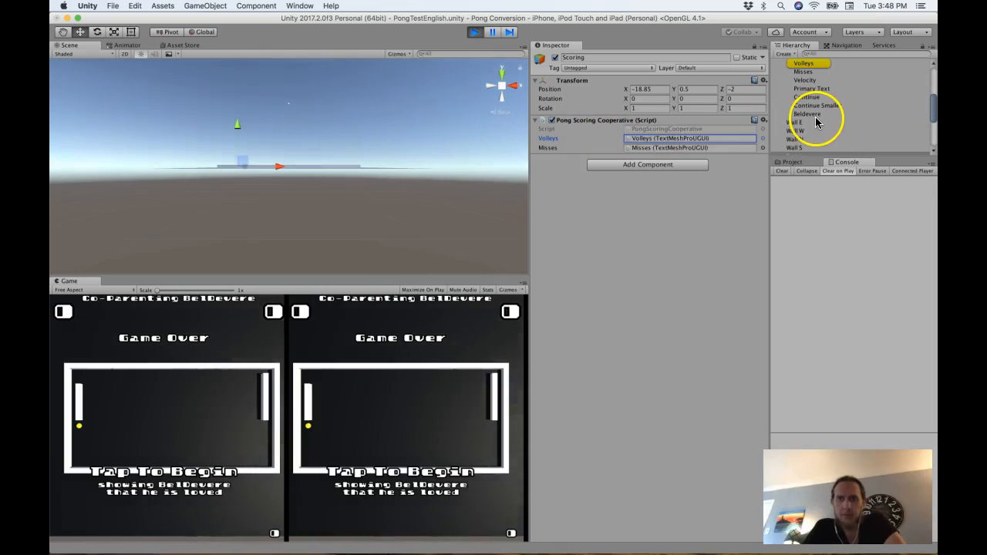
{"action": "scroll", "coordinate": [793, 128], "scroll_direction": "down", "scroll_amount": 3}
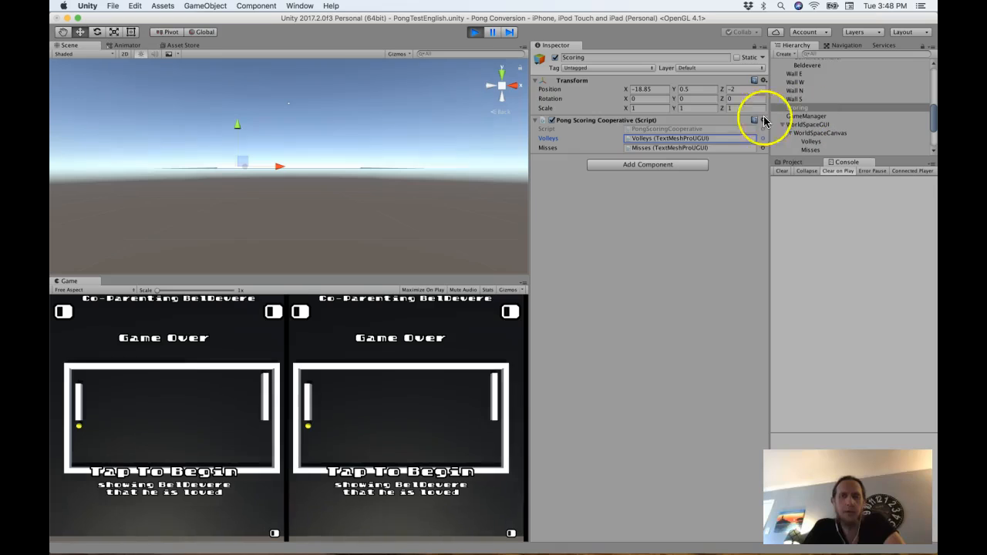
{"action": "left_click", "coordinate": [808, 141]}
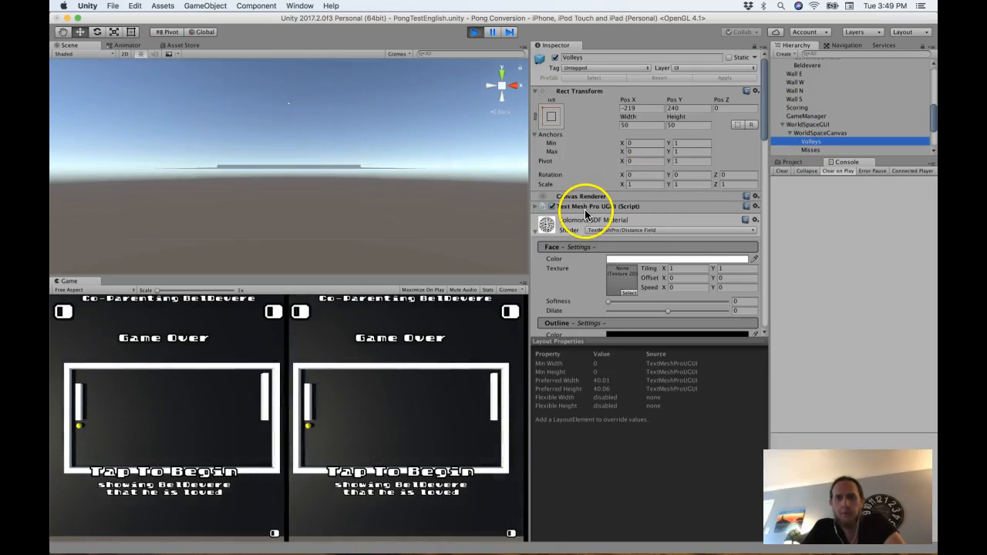
{"action": "scroll", "coordinate": [584, 215], "scroll_direction": "down", "scroll_amount": 5}
{"action": "scroll", "coordinate": [567, 182], "scroll_direction": "down", "scroll_amount": 10}
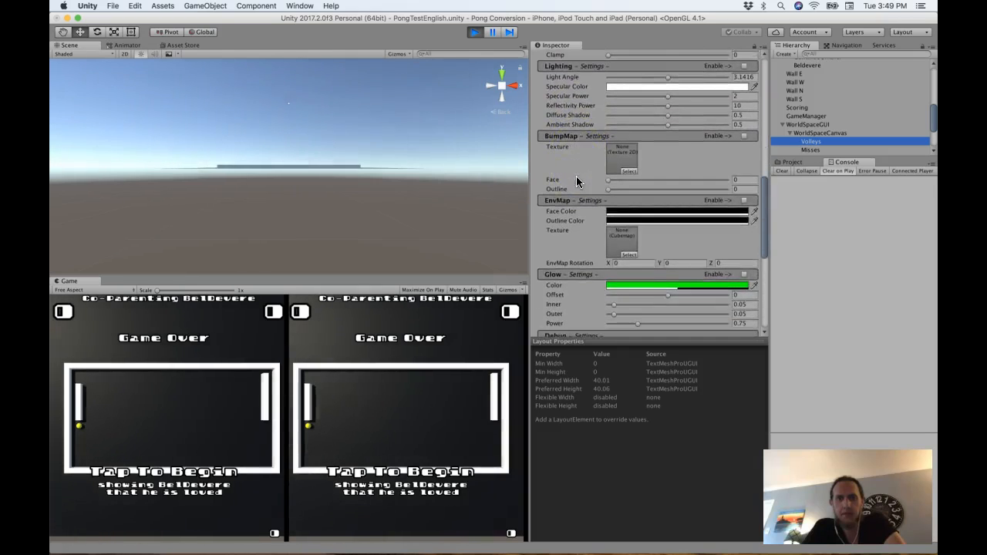
{"action": "scroll", "coordinate": [576, 180], "scroll_direction": "up", "scroll_amount": 10}
{"action": "left_click", "coordinate": [569, 177]}
{"action": "scroll", "coordinate": [542, 116], "scroll_direction": "up", "scroll_amount": 3}
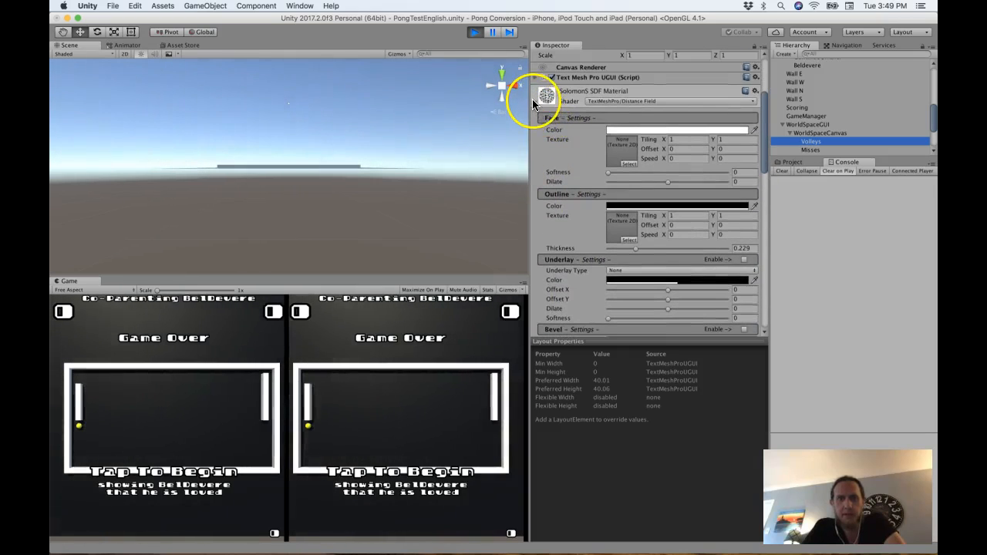
{"action": "left_click", "coordinate": [535, 100]}
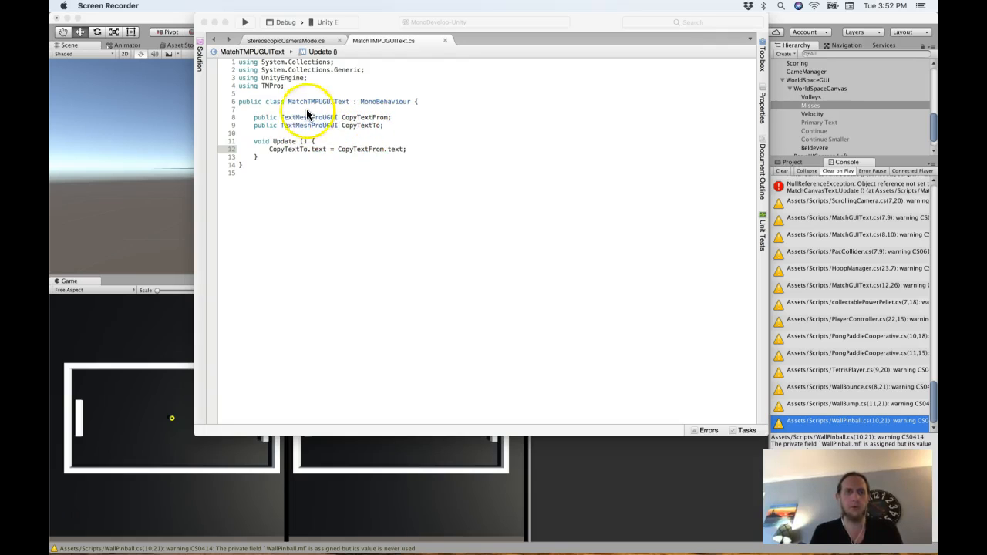
Switch to Unity and set the WorldSpaceCanvas Misses text's Match TMPUGUI Text script to copy from ScreenSpaceCanvas's Misses to this Misses text
{"action": "key", "text": "super+Tab"}
{"action": "key", "text": "super+Tab"}
{"action": "key", "text": "Tab"}
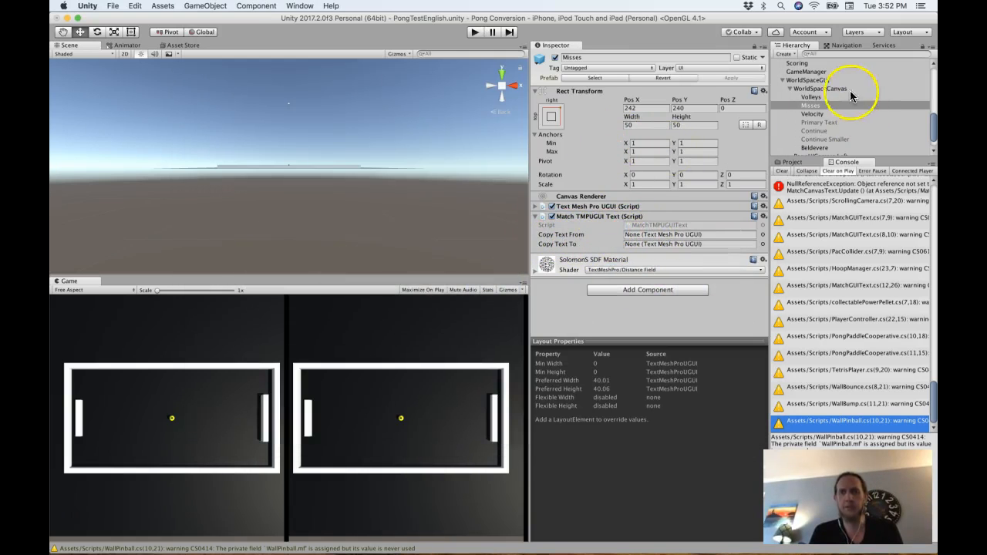
{"action": "left_click_drag", "start_coordinate": [811, 106], "coordinate": [653, 241]}
{"action": "scroll", "coordinate": [845, 98], "scroll_direction": "down", "scroll_amount": 3}
{"action": "left_click_drag", "start_coordinate": [809, 95], "coordinate": [671, 229]}
Play-test several rounds of the split-screen game to check the Volleys and Misses scores in both views
{"action": "key", "text": "super+p"}
{"action": "left_click", "coordinate": [692, 270]}
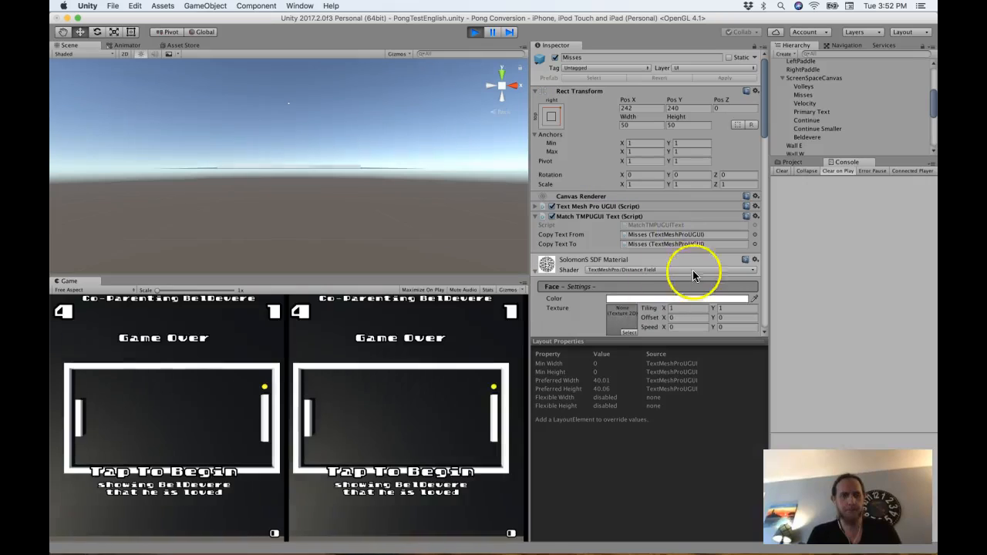
{"action": "left_click", "coordinate": [344, 428]}
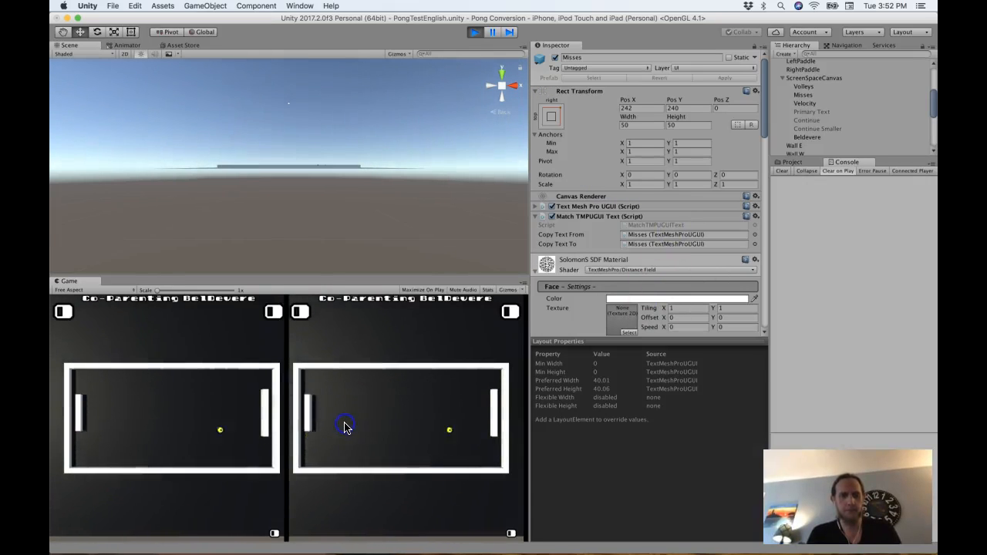
{"action": "left_click", "coordinate": [344, 428]}
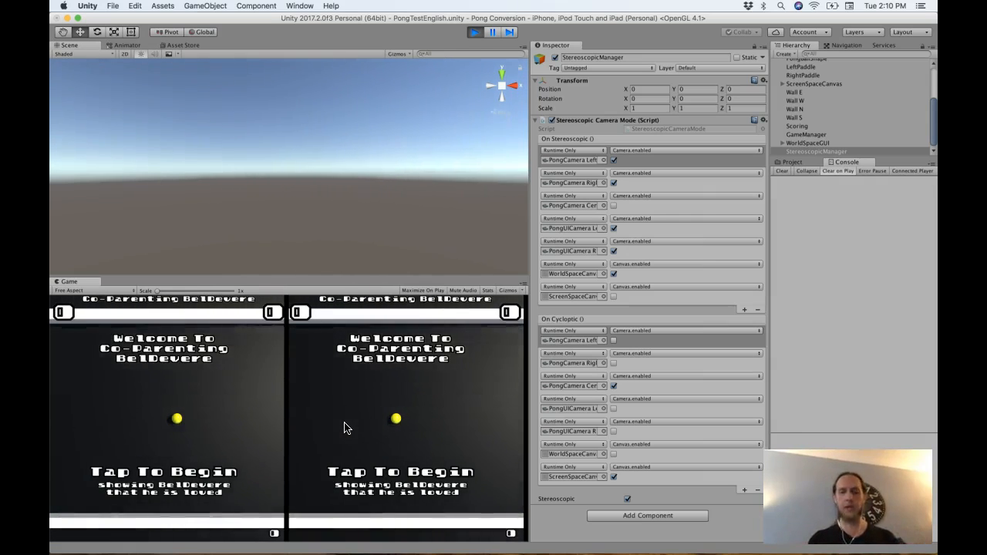
{"action": "left_click", "coordinate": [77, 523]}
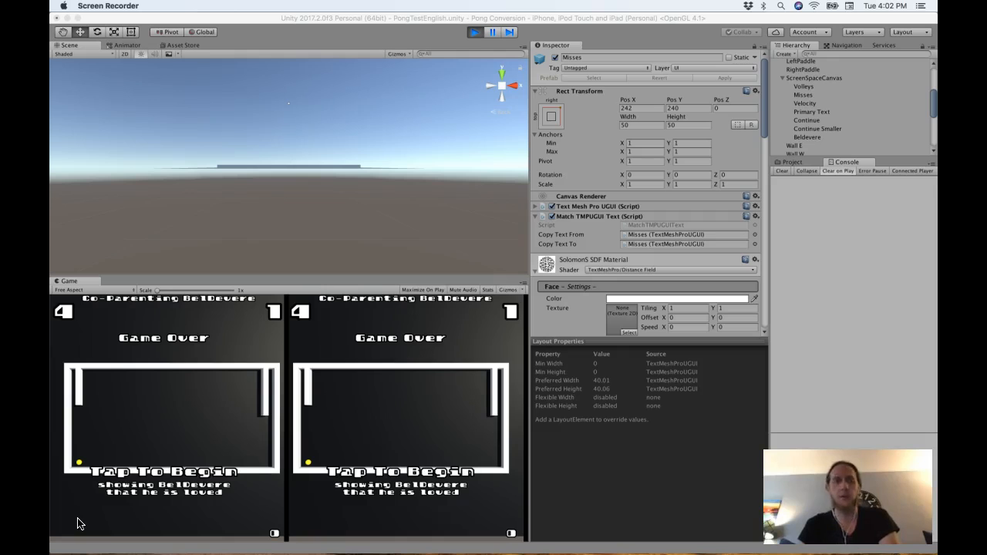
{"action": "left_click", "coordinate": [385, 353]}
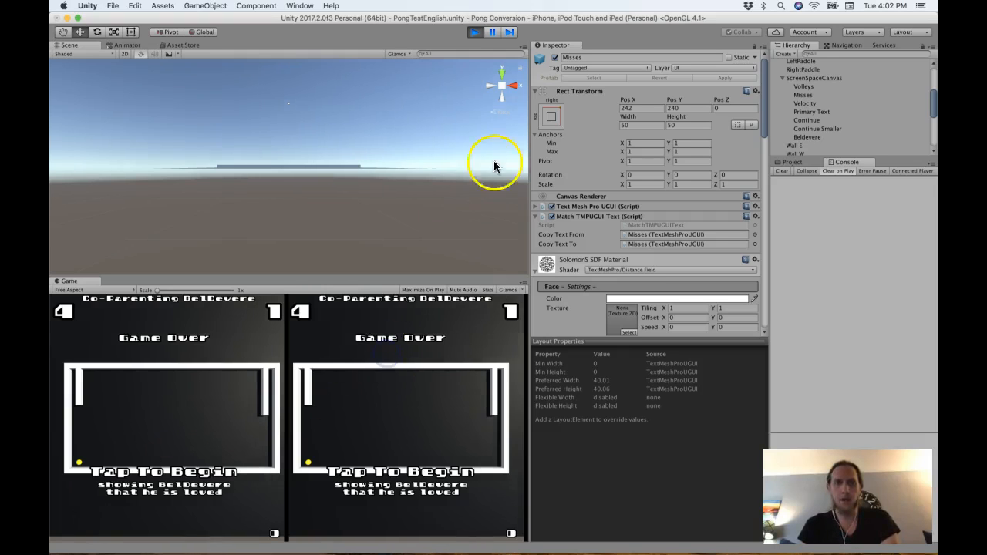
{"action": "left_click", "coordinate": [393, 410]}
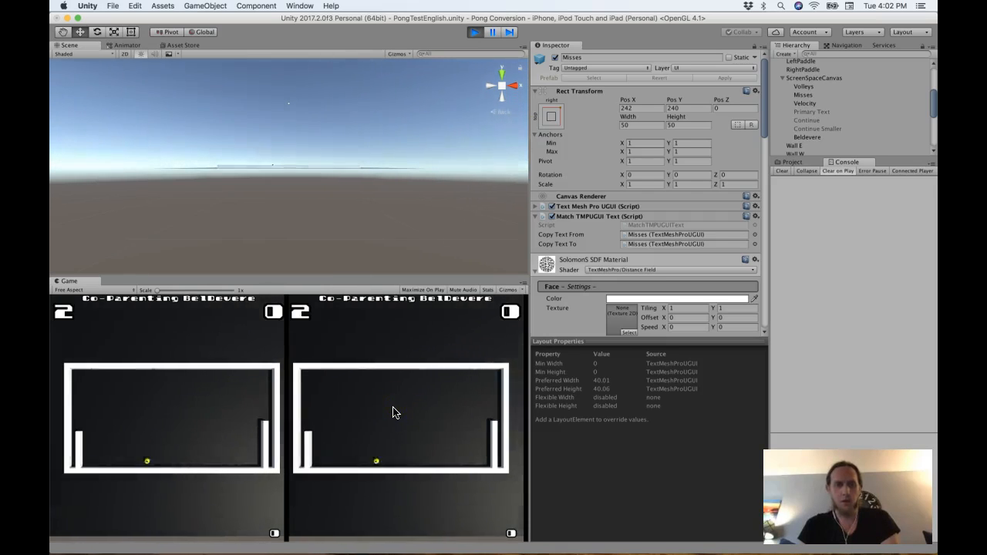